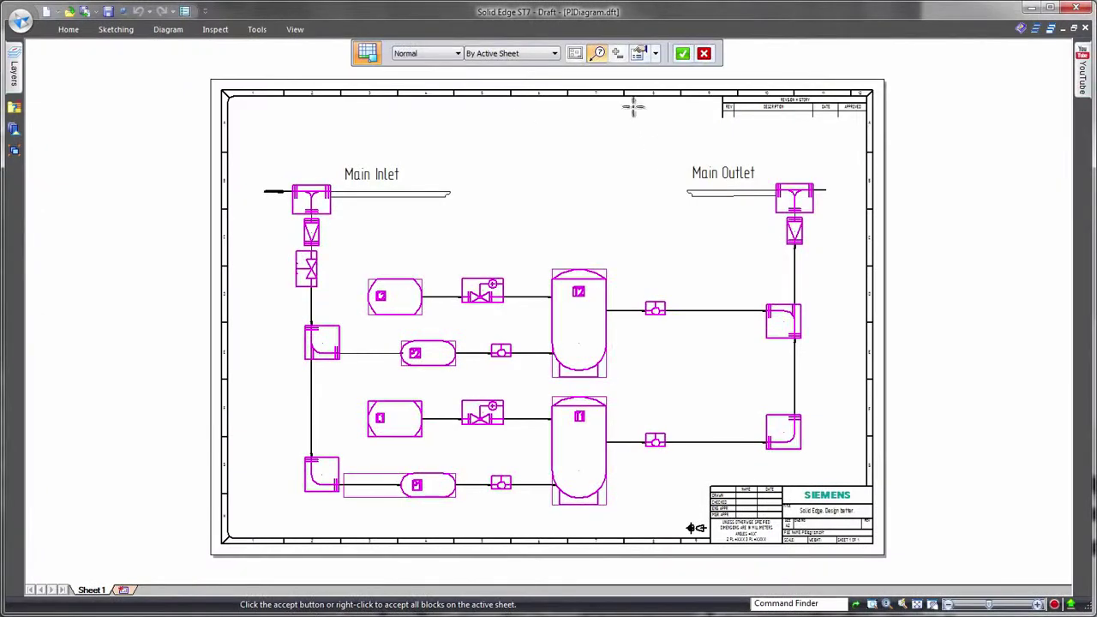
Place the block list above the pressure tanks, with numbered balloons for all blocks on the active sheet.
{"action": "right_click", "coordinate": [528, 216]}
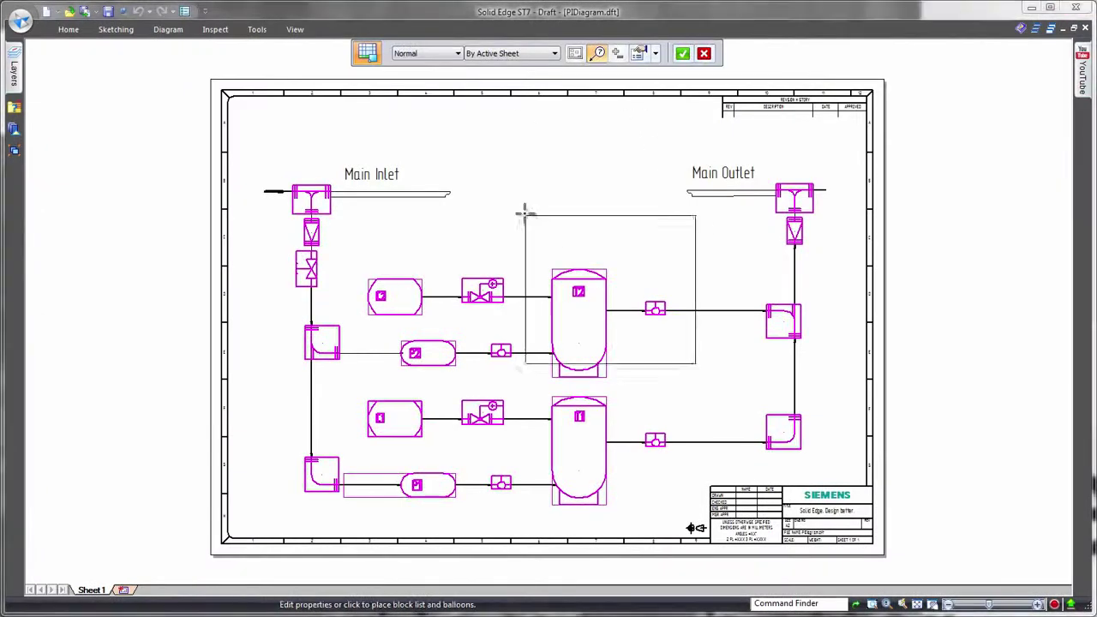
{"action": "left_click", "coordinate": [468, 113]}
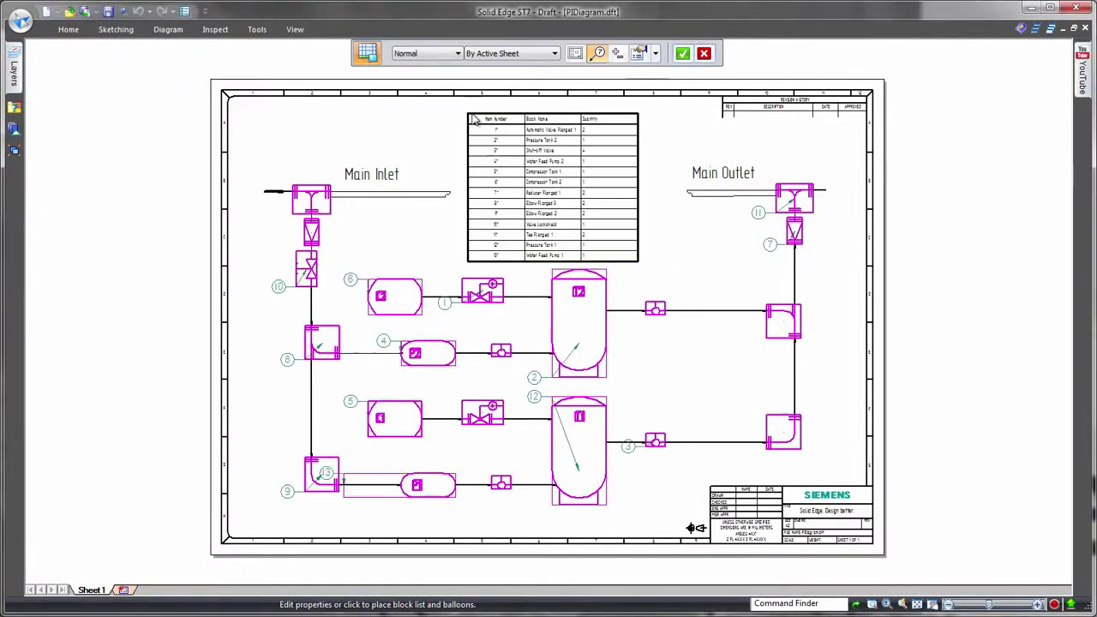
{"action": "scroll", "coordinate": [942, 190], "scroll_direction": "up", "scroll_amount": 8}
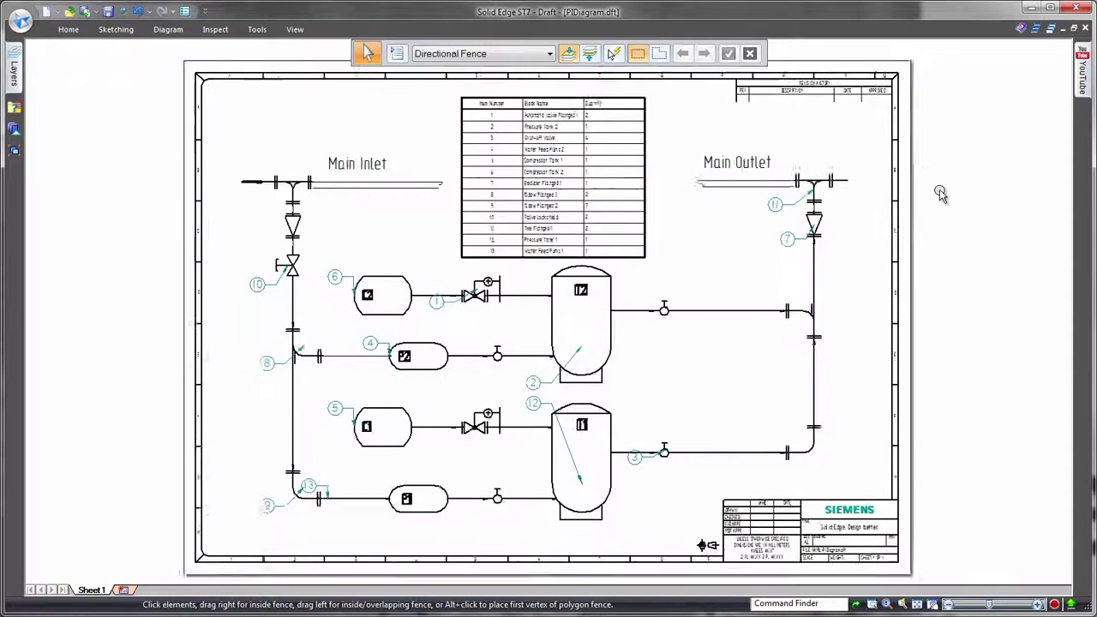
{"action": "scroll", "coordinate": [968, 189], "scroll_direction": "up", "scroll_amount": 4}
{"action": "scroll", "coordinate": [964, 188], "scroll_direction": "down", "scroll_amount": 3}
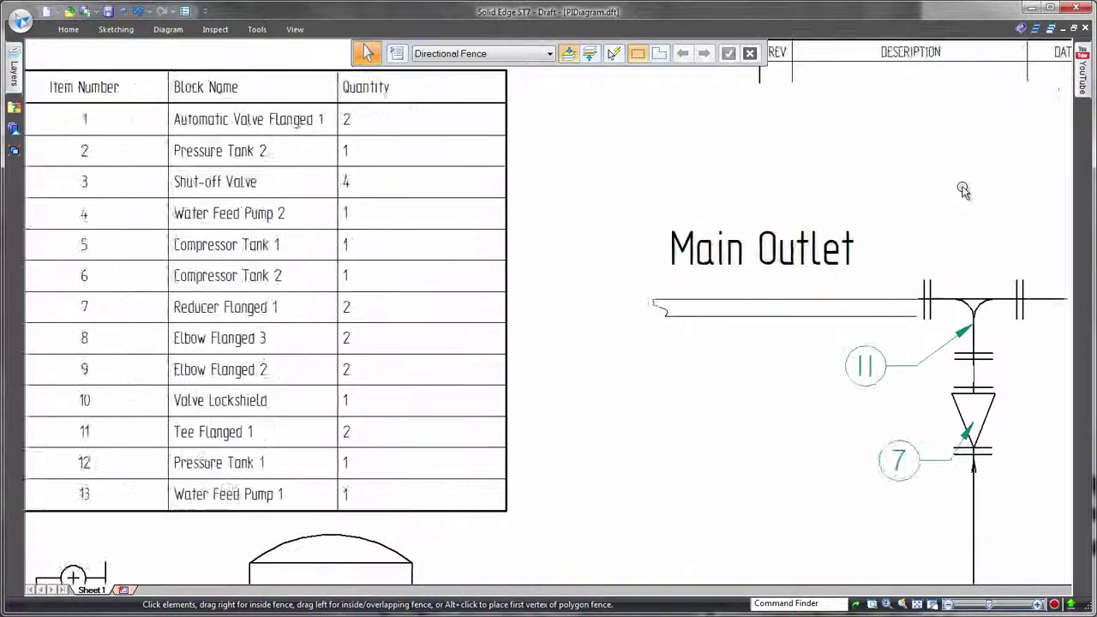
{"action": "scroll", "coordinate": [964, 431], "scroll_direction": "down", "scroll_amount": 2}
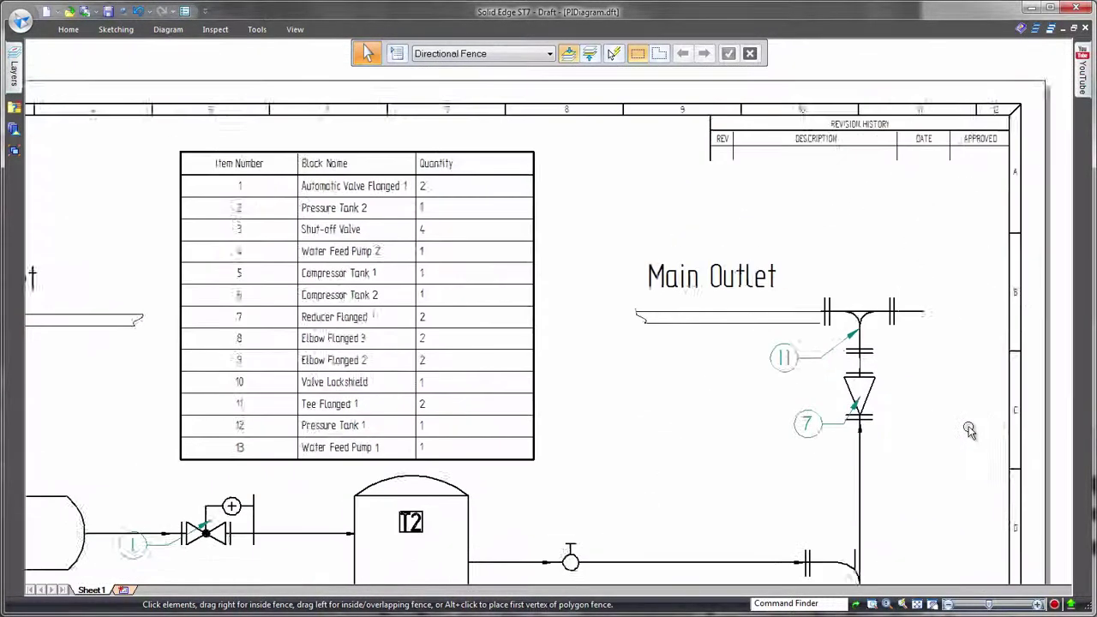
{"action": "scroll", "coordinate": [969, 428], "scroll_direction": "down", "scroll_amount": 6}
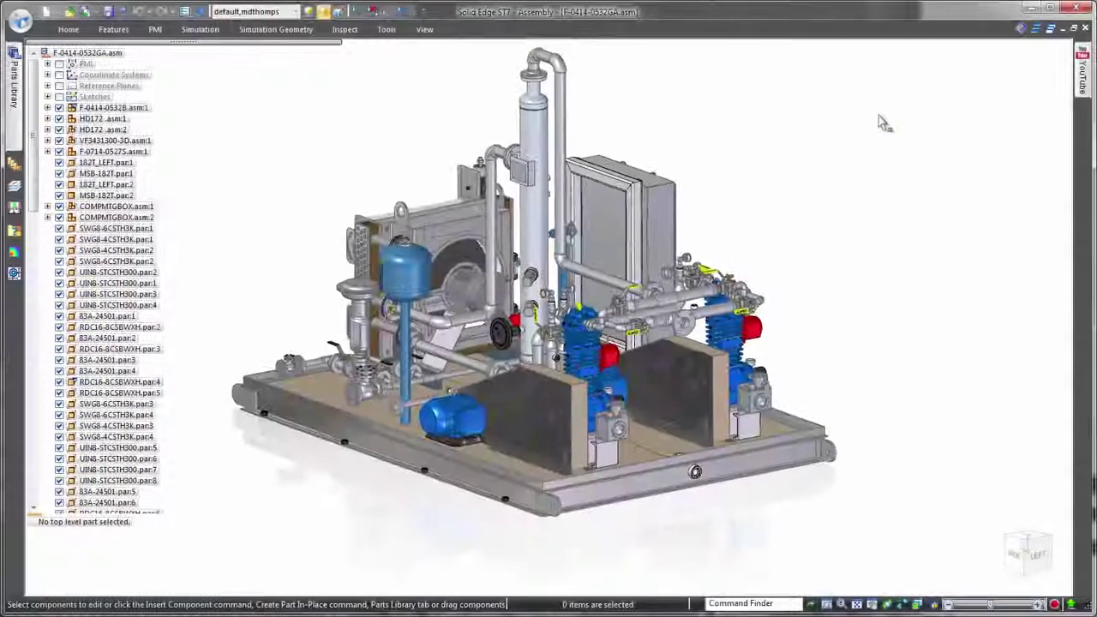
Apply the 2-Piping Routes display configuration to the skid assembly and enter the XpresRoute environment.
{"action": "left_click", "coordinate": [295, 11]}
{"action": "left_click", "coordinate": [272, 43]}
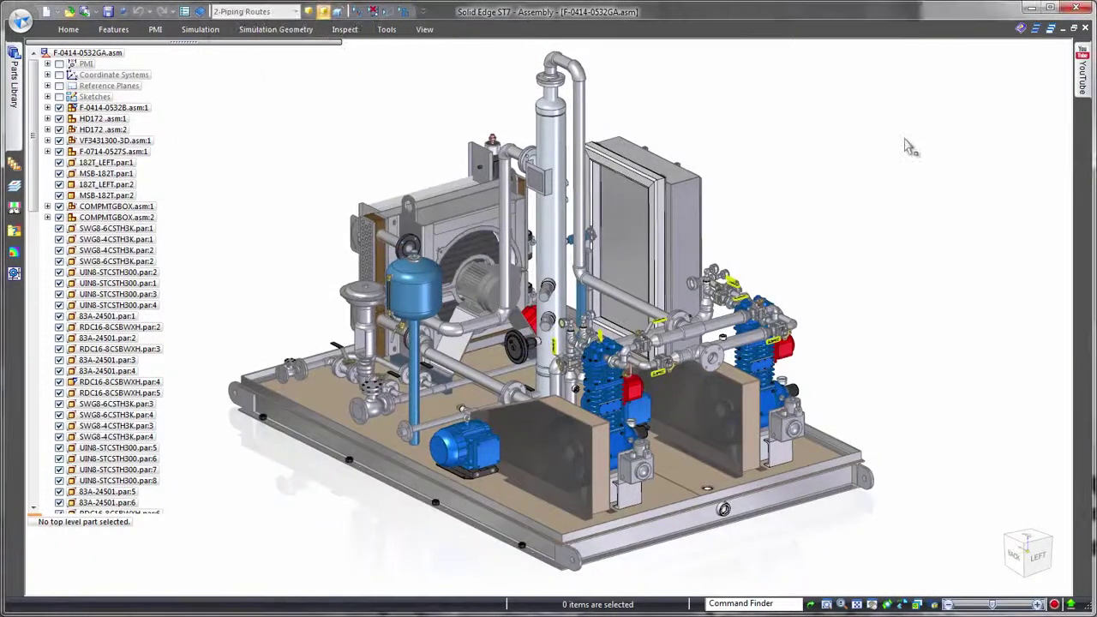
{"action": "right_click_drag", "start_coordinate": [771, 142], "coordinate": [789, 146]}
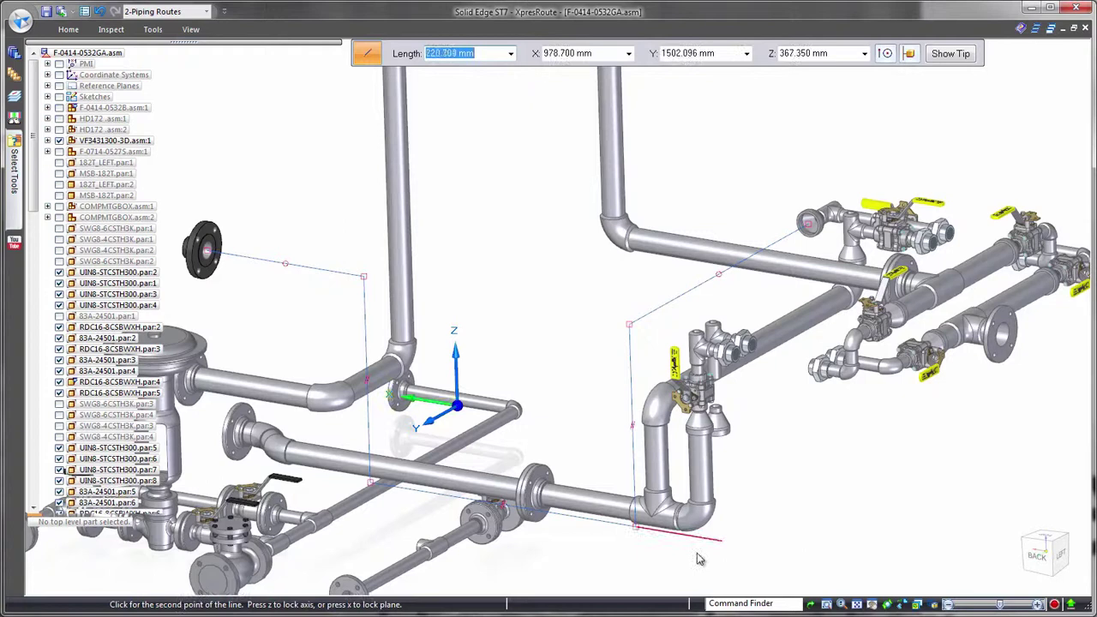
Complete the branch of the pipe path with line segments running past the lower corner and up to the open reducer below the valve.
{"action": "left_click", "coordinate": [719, 434]}
{"action": "right_click", "coordinate": [803, 461]}
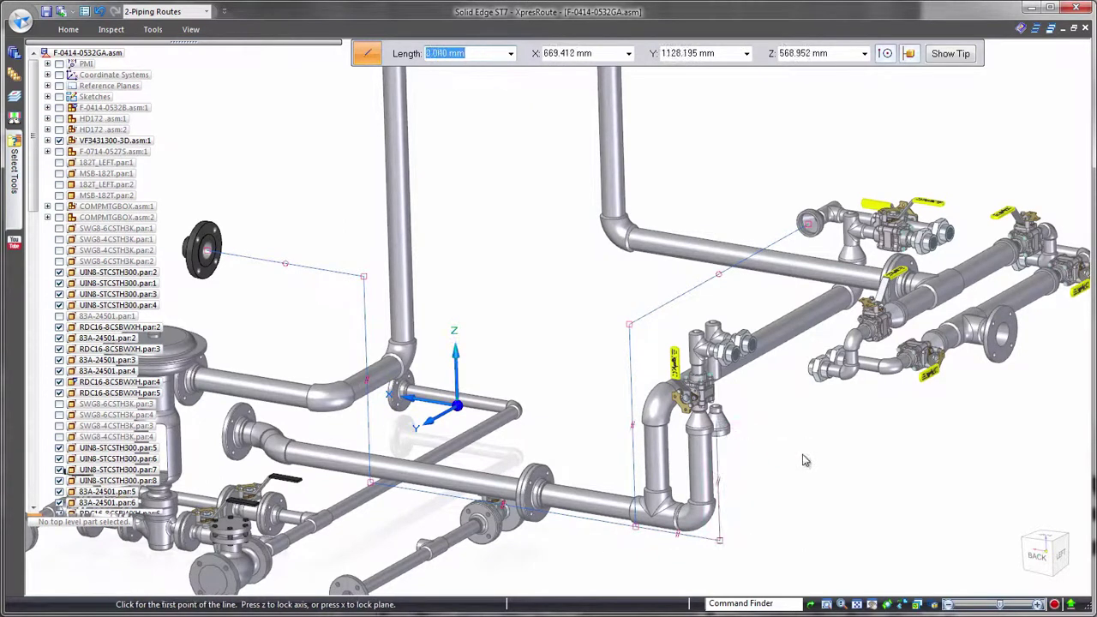
{"action": "middle_click_drag", "start_coordinate": [803, 461], "coordinate": [552, 200]}
{"action": "key", "text": "Escape"}
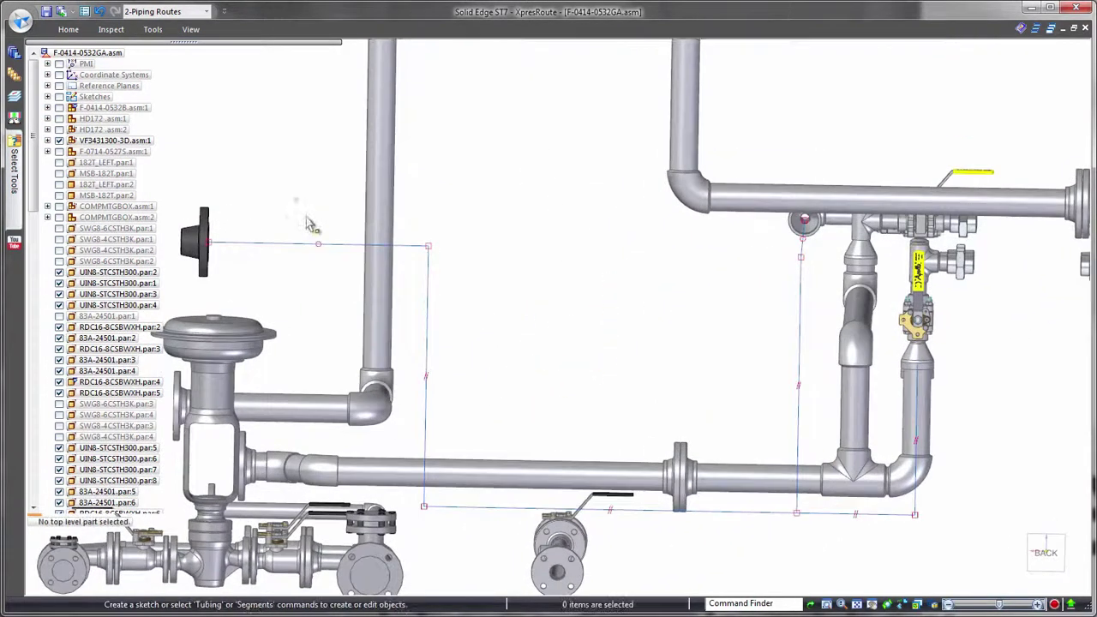
Set the angle between the black flange's path segment and the adjoining vertical segment to 91° and the vertical segment's length to 600 mm.
{"action": "left_click", "coordinate": [71, 30]}
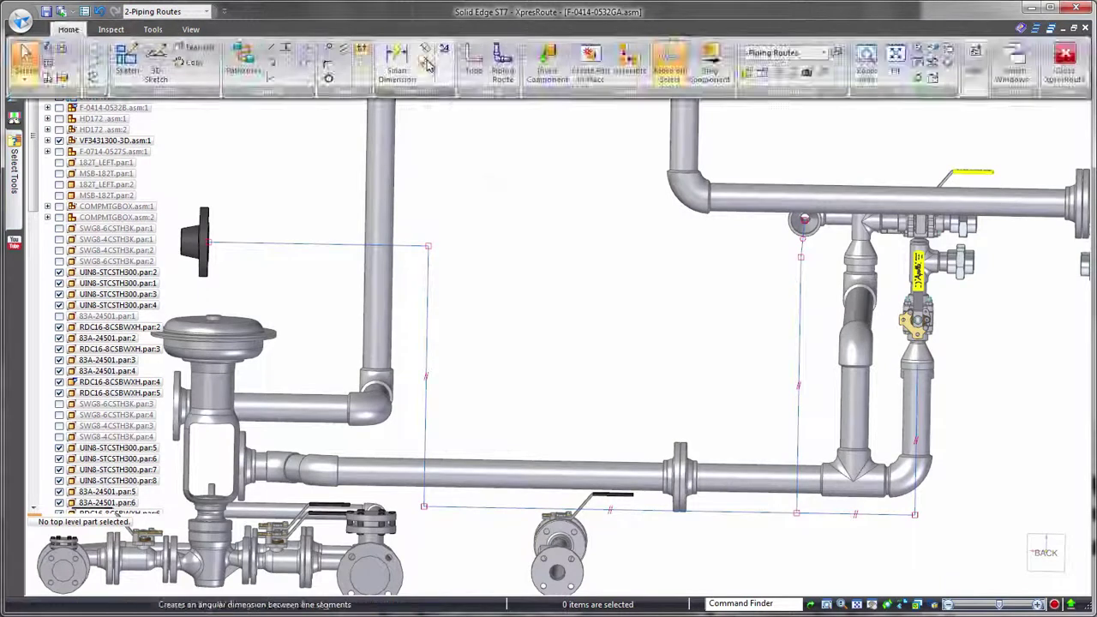
{"action": "left_click", "coordinate": [427, 60]}
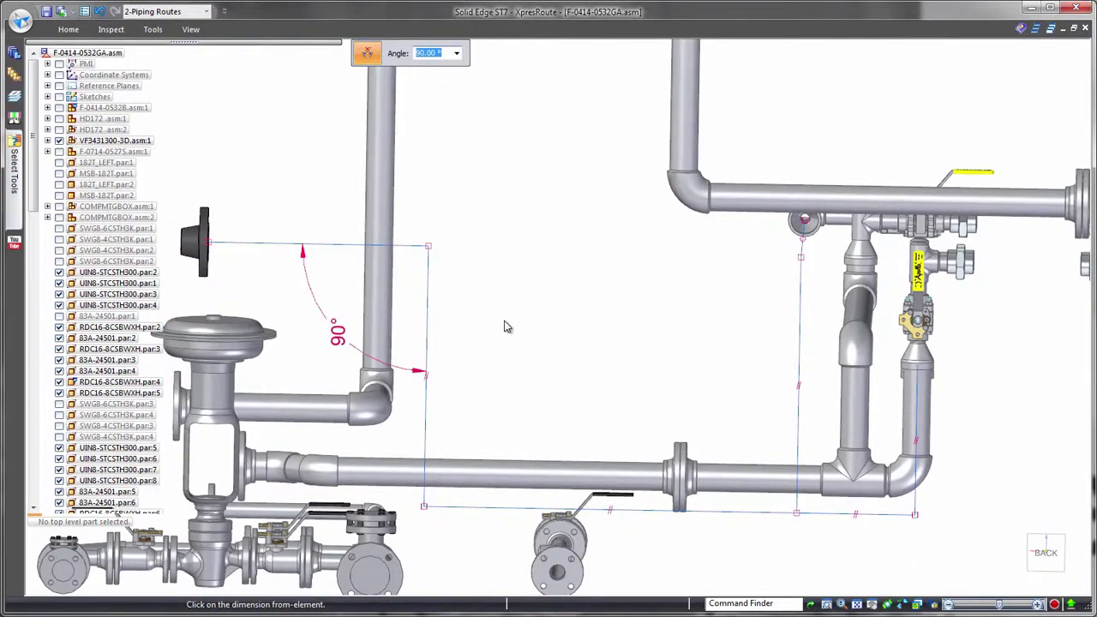
{"action": "mouse_move", "coordinate": [454, 346]}
{"action": "middle_mouse_down"}
{"action": "mouse_move", "coordinate": [549, 341]}
{"action": "mouse_move", "coordinate": [561, 247]}
{"action": "middle_mouse_up"}
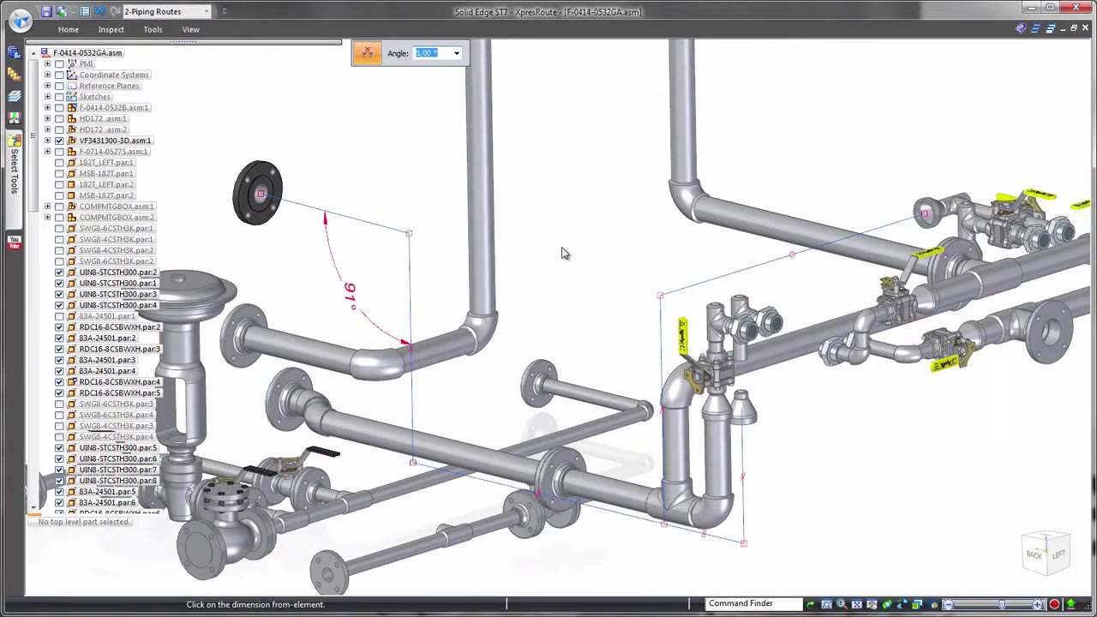
{"action": "right_click_drag", "start_coordinate": [561, 247], "coordinate": [535, 248]}
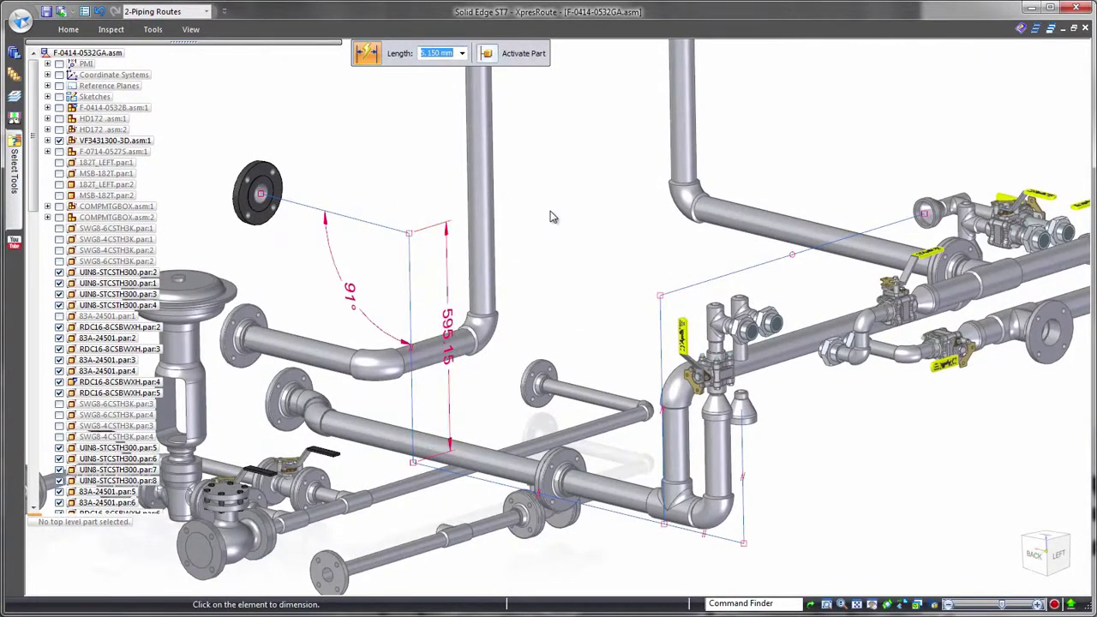
{"action": "mouse_move", "coordinate": [551, 212]}
{"action": "middle_mouse_down"}
{"action": "mouse_move", "coordinate": [543, 201]}
{"action": "mouse_move", "coordinate": [540, 213]}
{"action": "middle_mouse_up"}
Create a piping route along the new path using DIN standard library pipe and butt weld fittings, choosing its diameter and material.
{"action": "right_click", "coordinate": [541, 220]}
{"action": "left_click", "coordinate": [538, 270]}
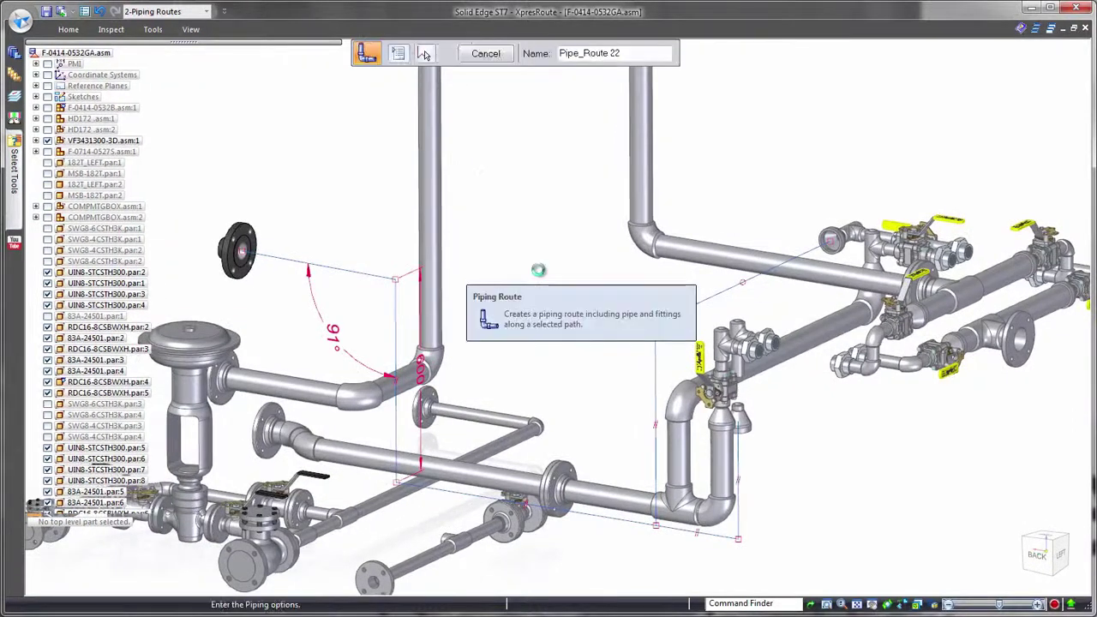
{"action": "left_click", "coordinate": [433, 138]}
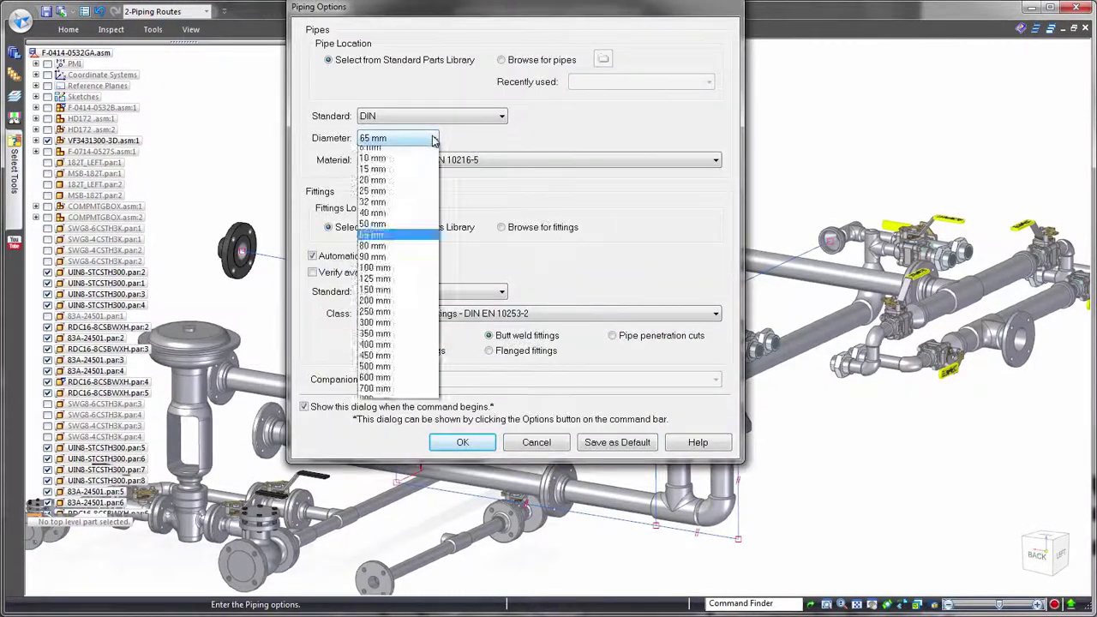
{"action": "left_click", "coordinate": [505, 160]}
{"action": "left_click", "coordinate": [504, 174]}
{"action": "left_click", "coordinate": [462, 442]}
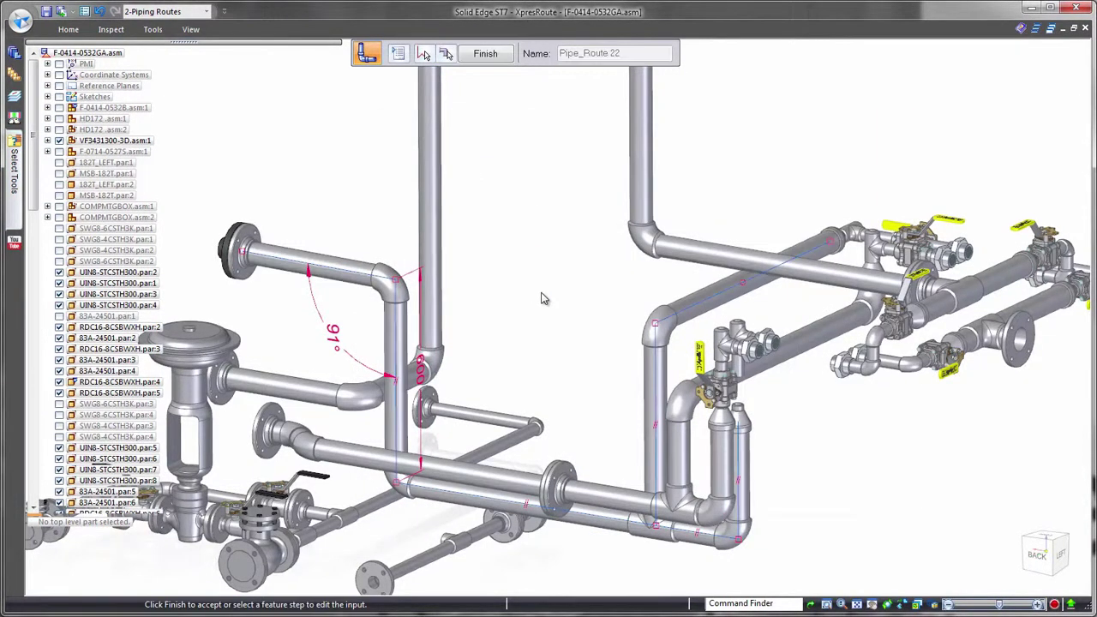
{"action": "right_click", "coordinate": [541, 298]}
{"action": "key", "text": "Escape"}
Hide all paths in the piping model.
{"action": "right_click", "coordinate": [554, 213]}
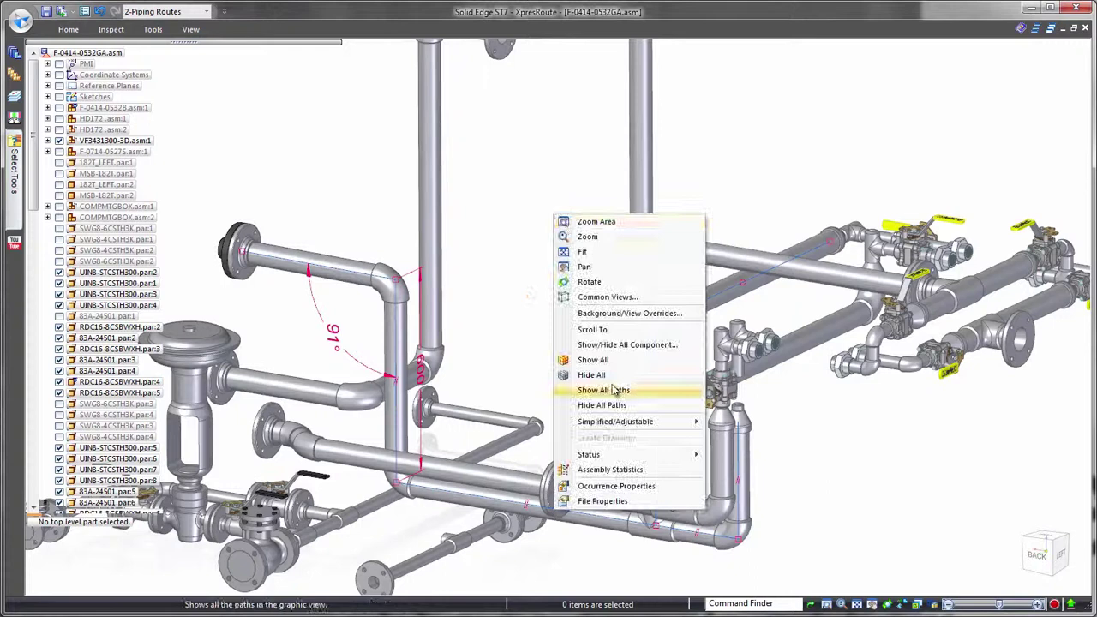
{"action": "left_click", "coordinate": [610, 403]}
{"action": "middle_click", "coordinate": [500, 178]}
{"action": "middle_click", "coordinate": [500, 177]}
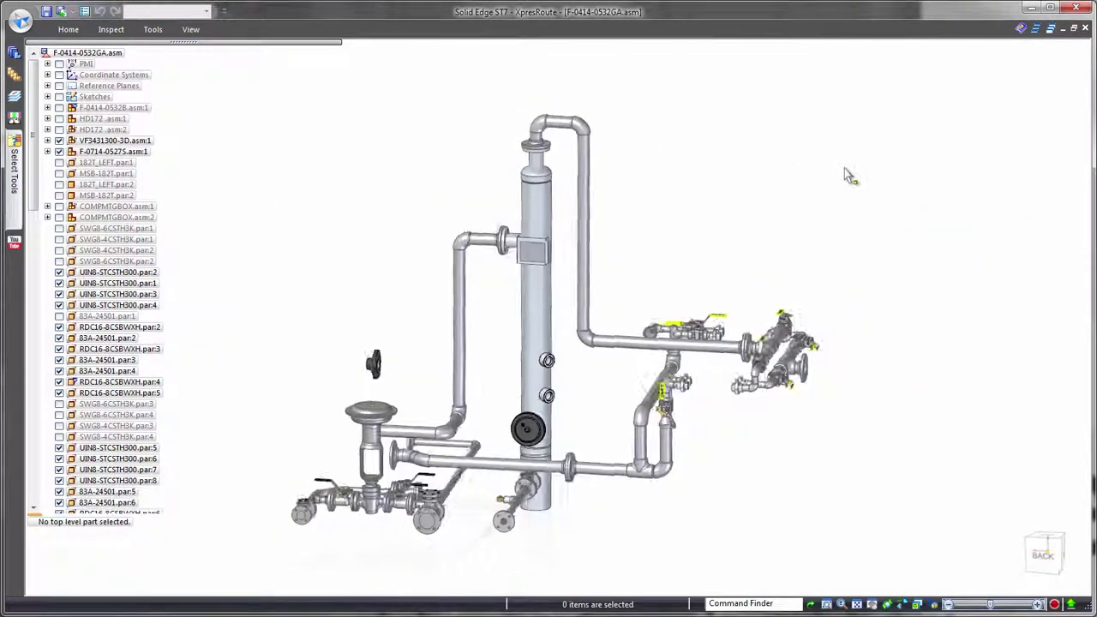
Show Pipe_Route 22 in the assembly near the lower part of the tower.
{"action": "middle_click_drag", "start_coordinate": [846, 169], "coordinate": [327, 331]}
{"action": "middle_click_drag", "start_coordinate": [840, 120], "coordinate": [824, 307], "text": "ctrl"}
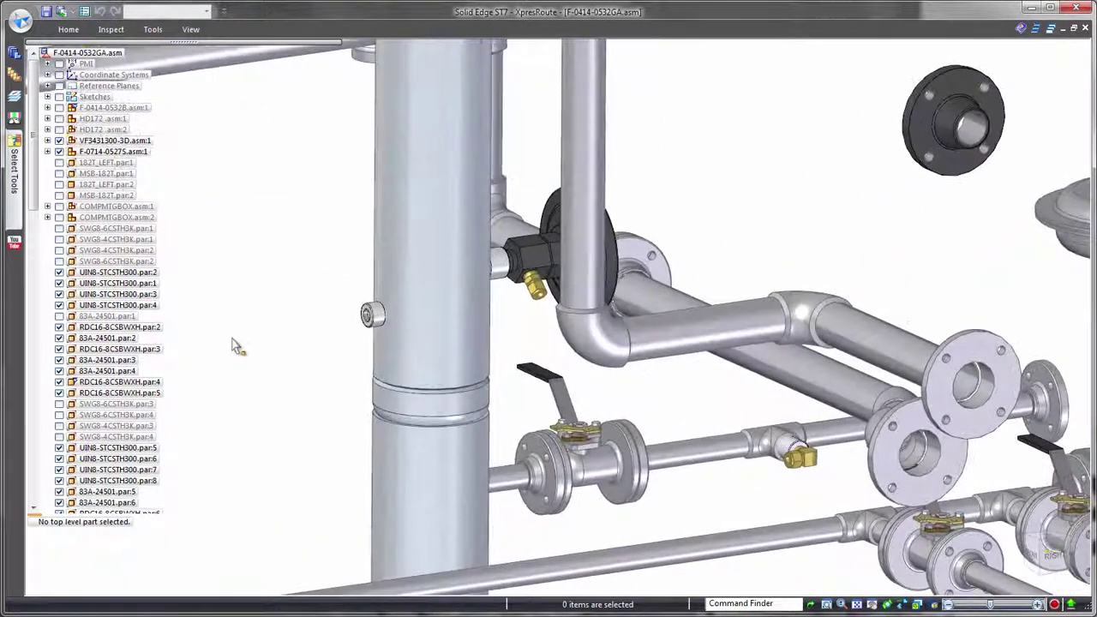
{"action": "left_click_drag", "start_coordinate": [34, 198], "coordinate": [34, 511]}
{"action": "left_click", "coordinate": [59, 492]}
{"action": "middle_click_drag", "start_coordinate": [733, 156], "coordinate": [763, 192]}
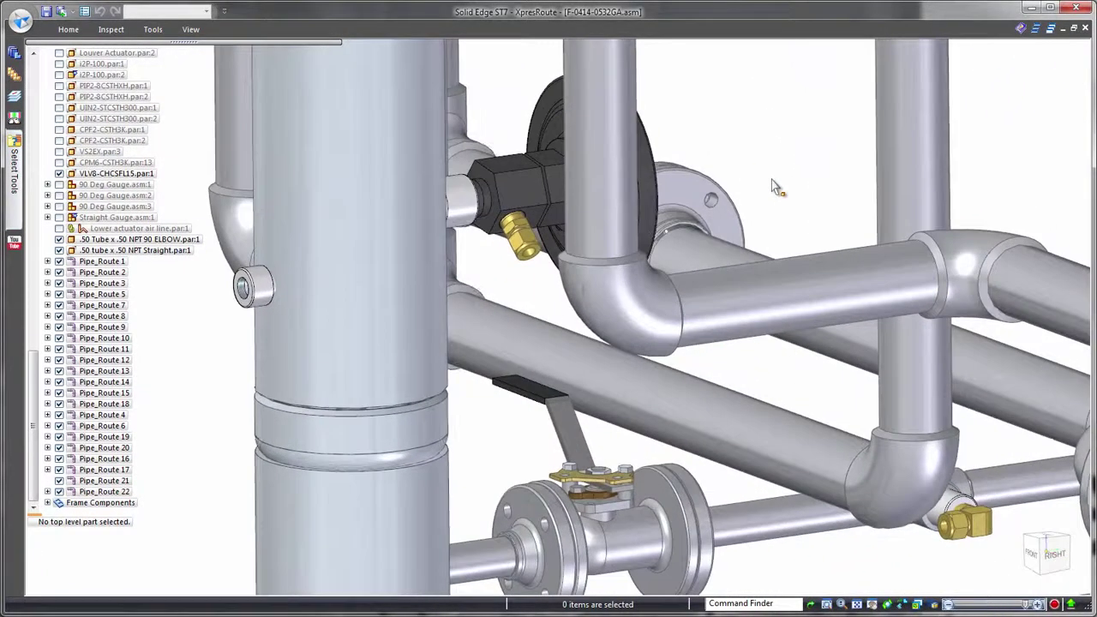
Generate a tube path between the two brass fittings with a port segment length of 150 mm and accept the desired route.
{"action": "right_click_drag", "start_coordinate": [771, 179], "coordinate": [806, 182]}
{"action": "left_click", "coordinate": [808, 181]}
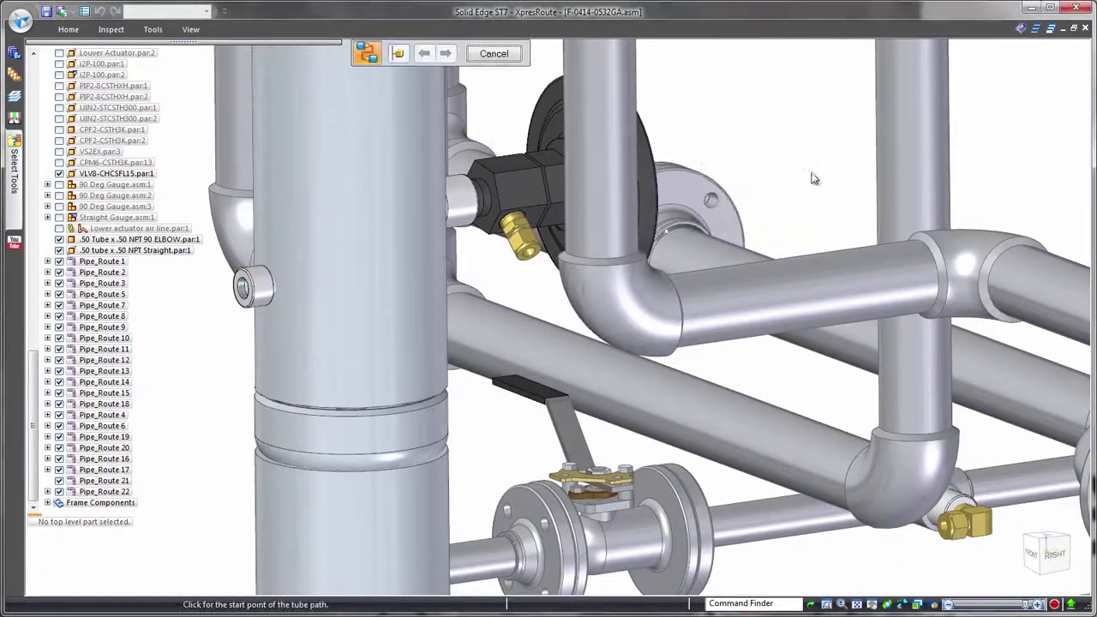
{"action": "left_click", "coordinate": [532, 263]}
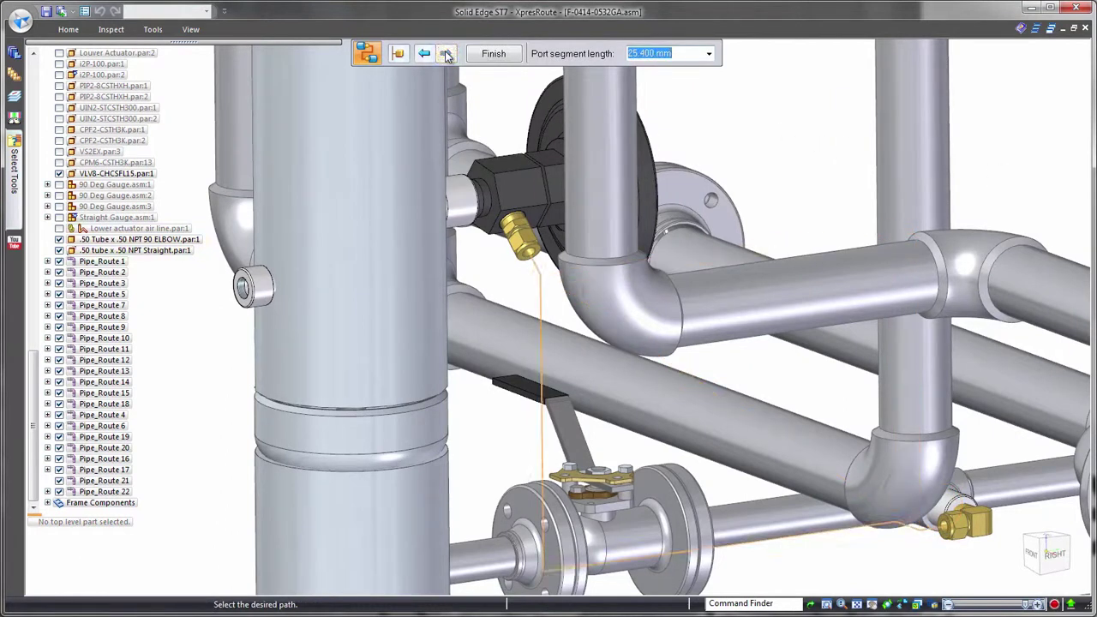
{"action": "left_click", "coordinate": [683, 92]}
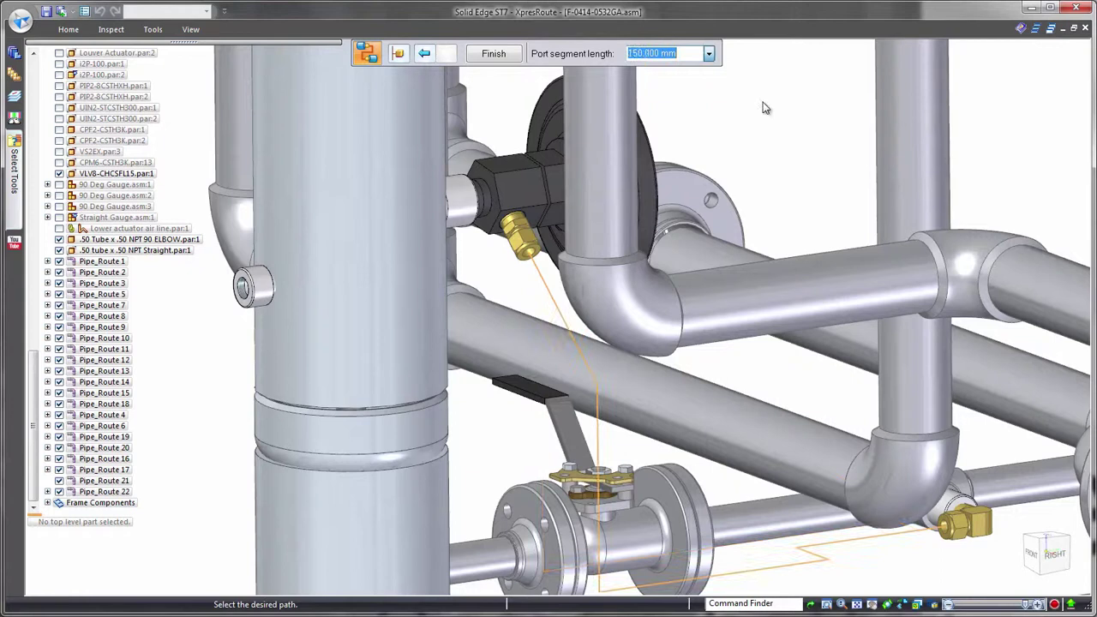
{"action": "right_click", "coordinate": [782, 111]}
Create a tube named Center Tower drain along the new path using the saved Drain settings.
{"action": "middle_click_drag", "start_coordinate": [782, 112], "coordinate": [760, 148]}
{"action": "right_click_drag", "start_coordinate": [760, 146], "coordinate": [752, 127]}
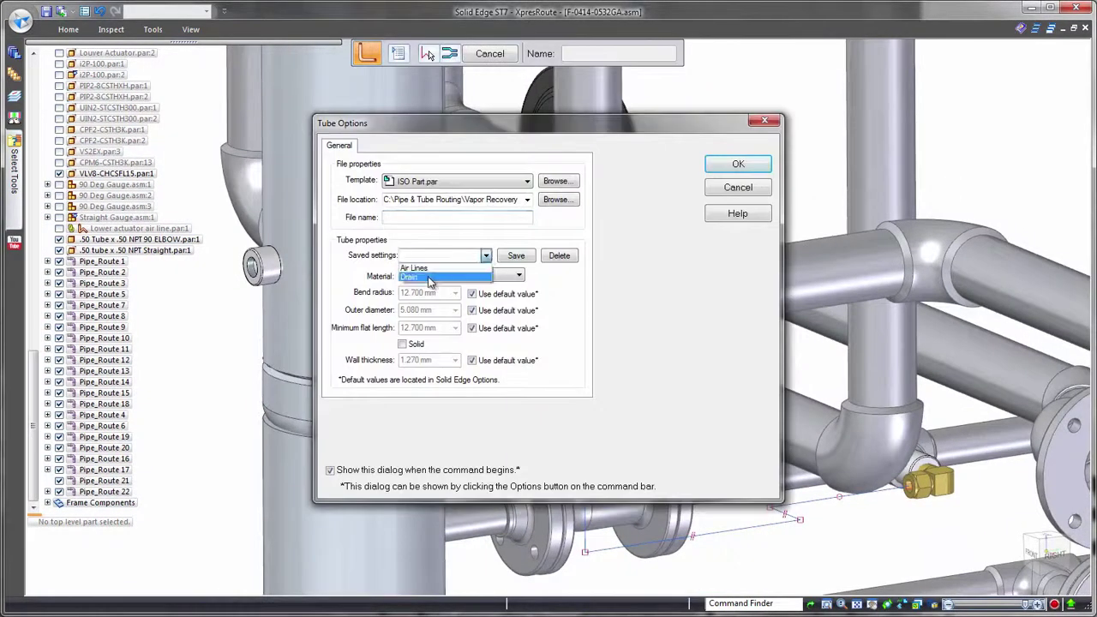
{"action": "left_click", "coordinate": [518, 275]}
{"action": "left_click", "coordinate": [748, 164]}
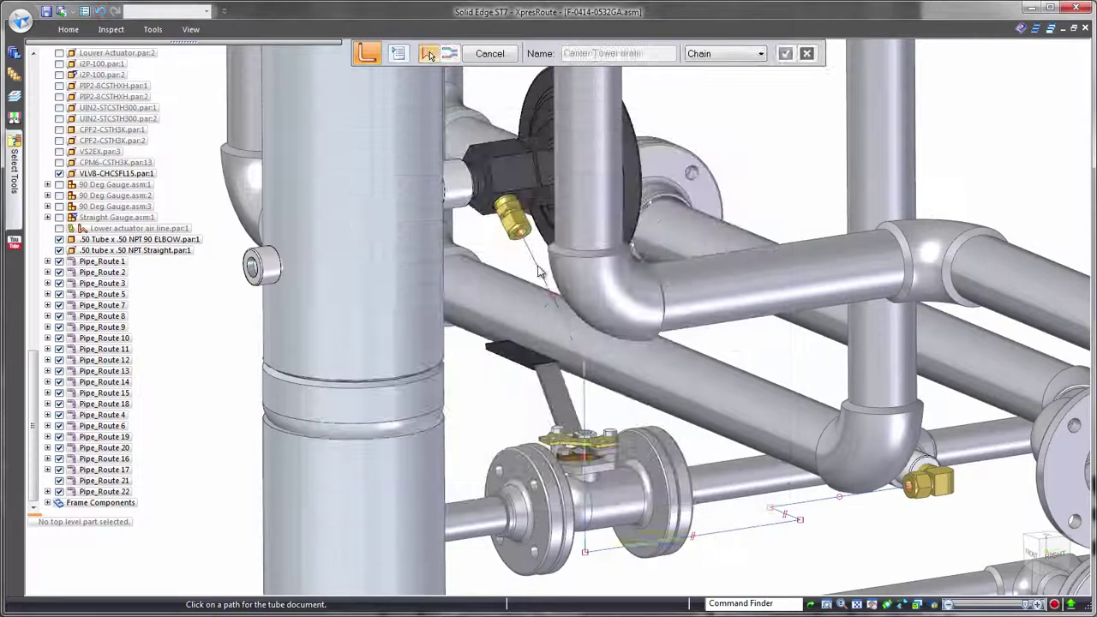
{"action": "right_click", "coordinate": [764, 164]}
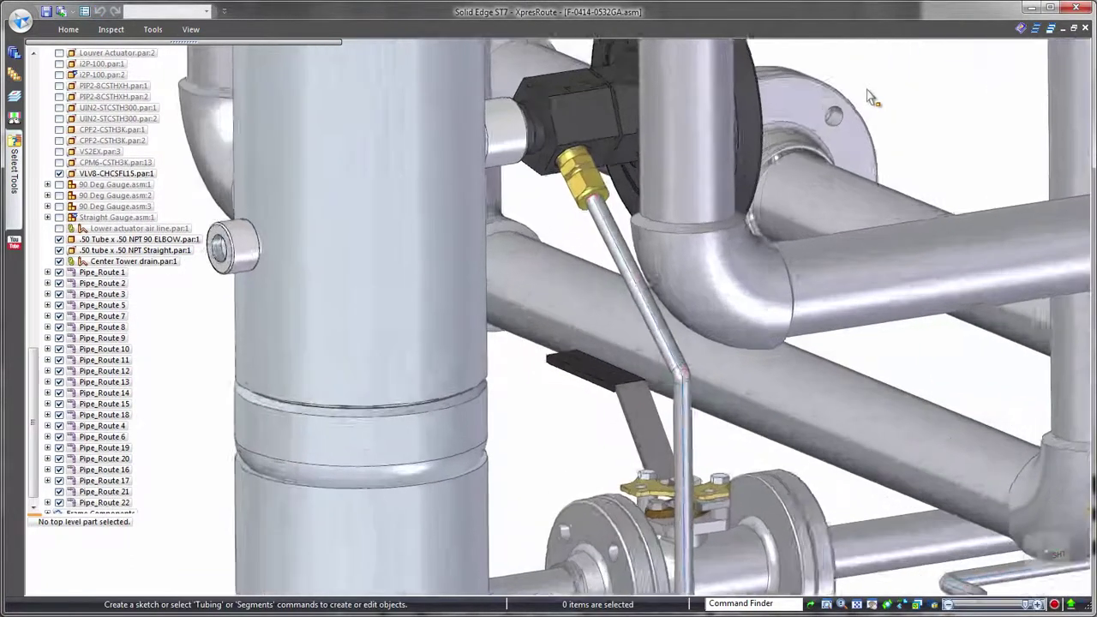
Hide the .50 tube x .50 NPT Straight fitting and extend End 1 of the Center Tower drain tube by 10 mm.
{"action": "scroll", "coordinate": [625, 247], "scroll_direction": "up", "scroll_amount": 5}
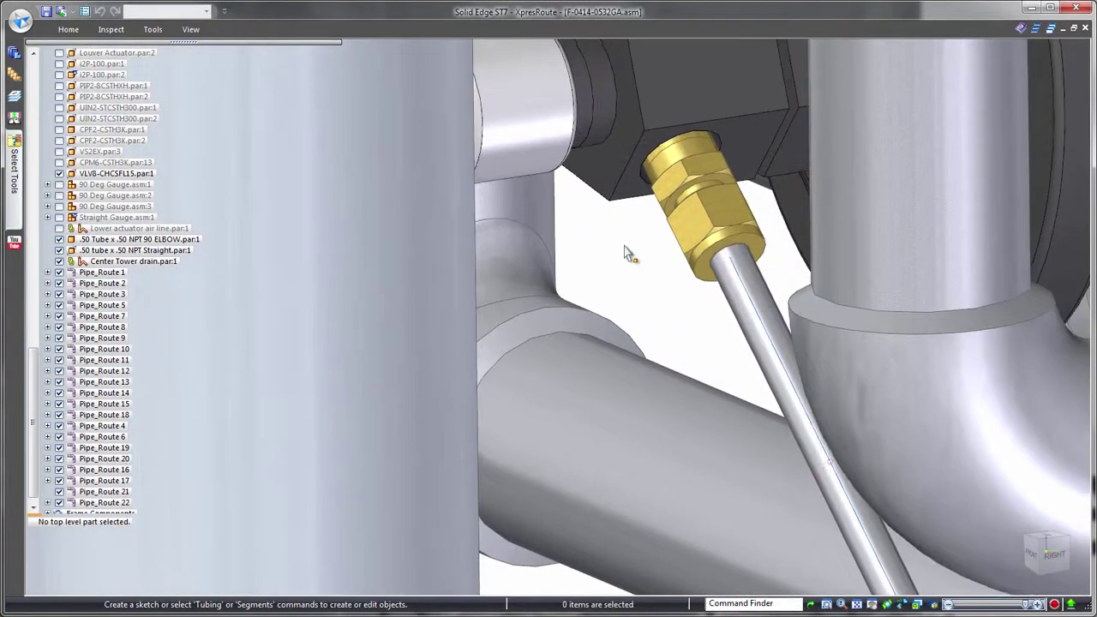
{"action": "left_click", "coordinate": [59, 250]}
{"action": "left_click", "coordinate": [742, 333]}
{"action": "left_click", "coordinate": [808, 372]}
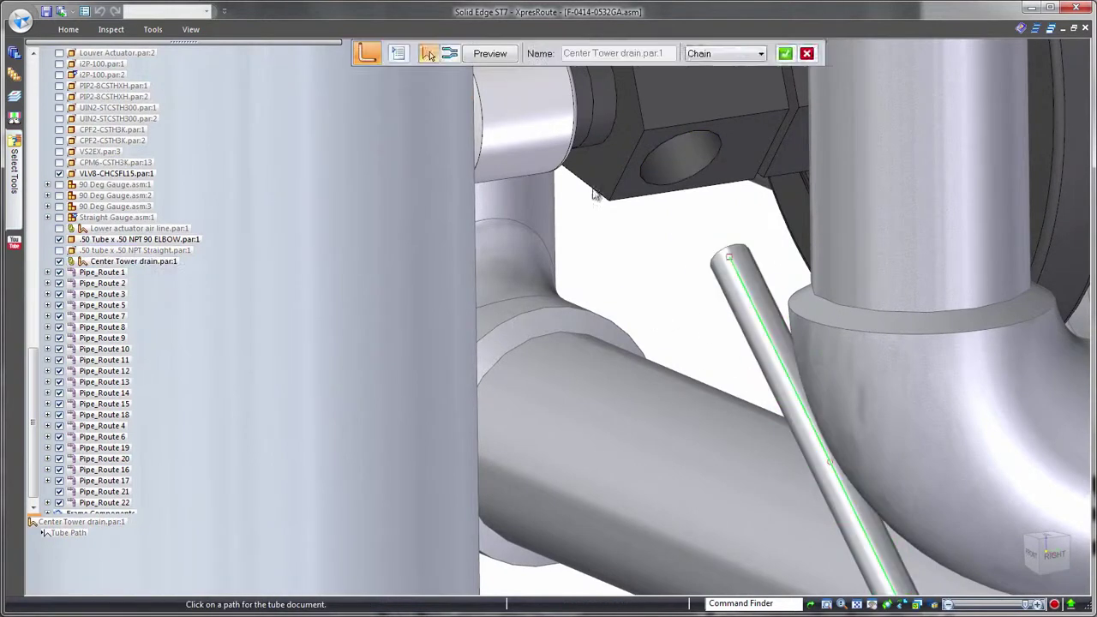
{"action": "left_click", "coordinate": [449, 54]}
{"action": "type", "text": "10"}
{"action": "key", "text": "Return"}
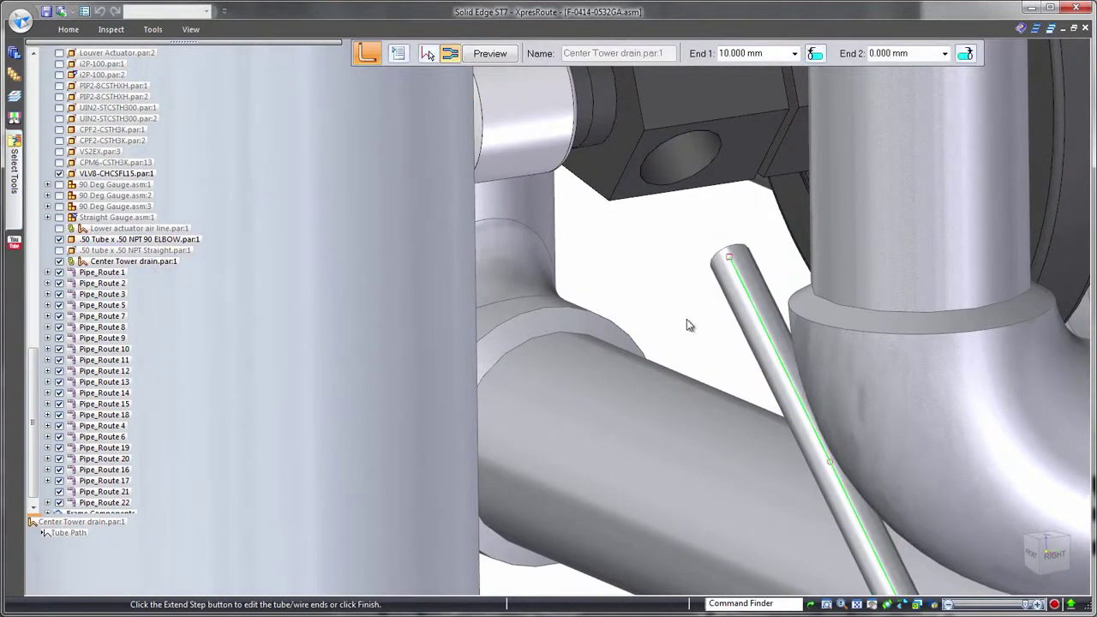
Show the .50 tube x .50 NPT Straight fitting again and finish editing the Center Tower drain tube.
{"action": "left_click", "coordinate": [59, 250]}
{"action": "scroll", "coordinate": [632, 321], "scroll_direction": "down", "scroll_amount": 5}
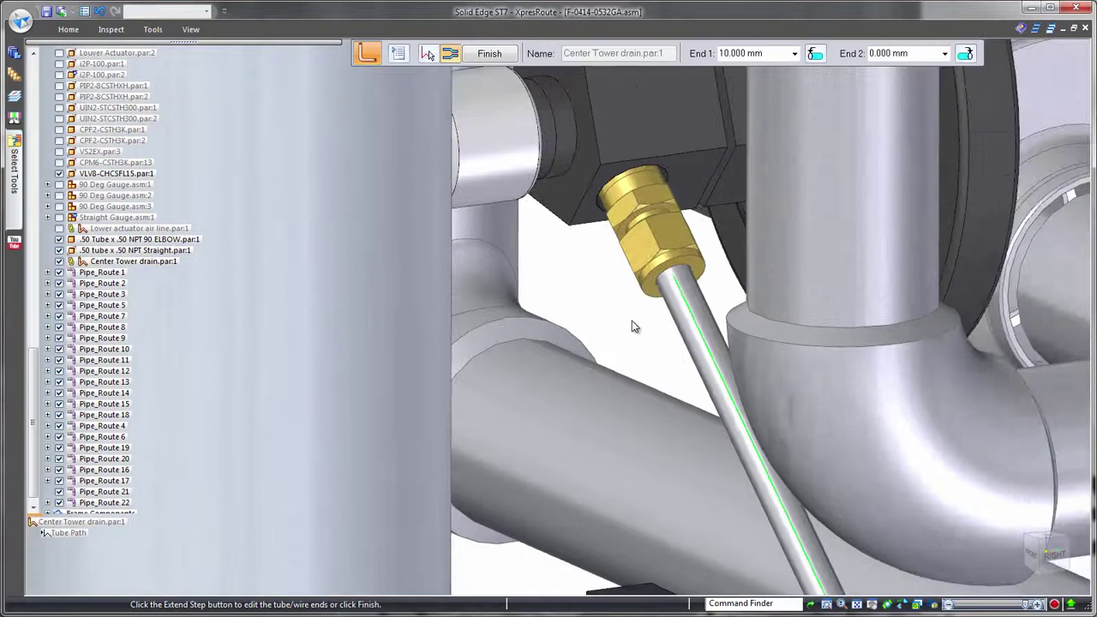
{"action": "middle_click_drag", "start_coordinate": [632, 320], "coordinate": [600, 329]}
{"action": "left_click", "coordinate": [493, 53]}
Hide all paths, including the one running through the drain tube.
{"action": "scroll", "coordinate": [712, 203], "scroll_direction": "down", "scroll_amount": 10}
{"action": "right_click", "coordinate": [721, 166]}
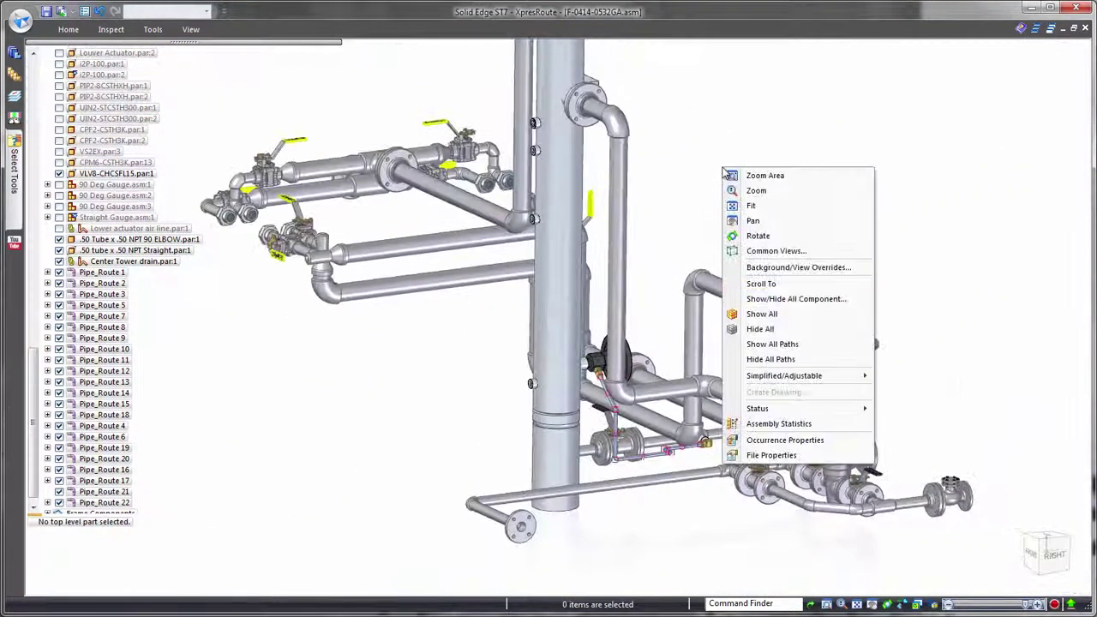
{"action": "left_click", "coordinate": [744, 360]}
Apply the 4-Actuator Cylinders display configuration to the assembly.
{"action": "left_click", "coordinate": [206, 11]}
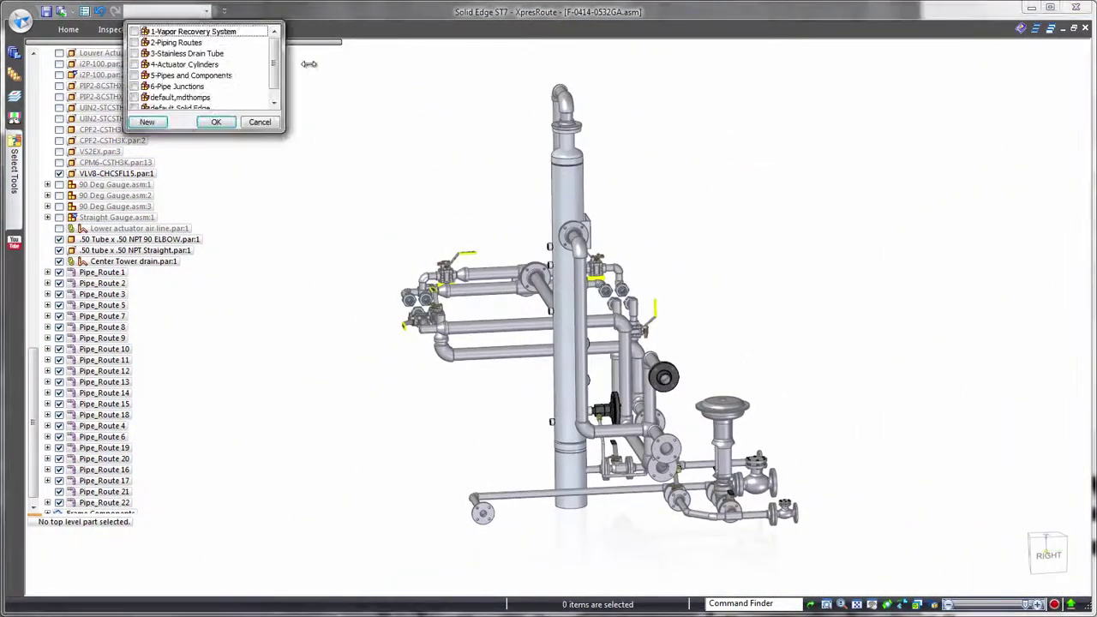
{"action": "left_click", "coordinate": [217, 123]}
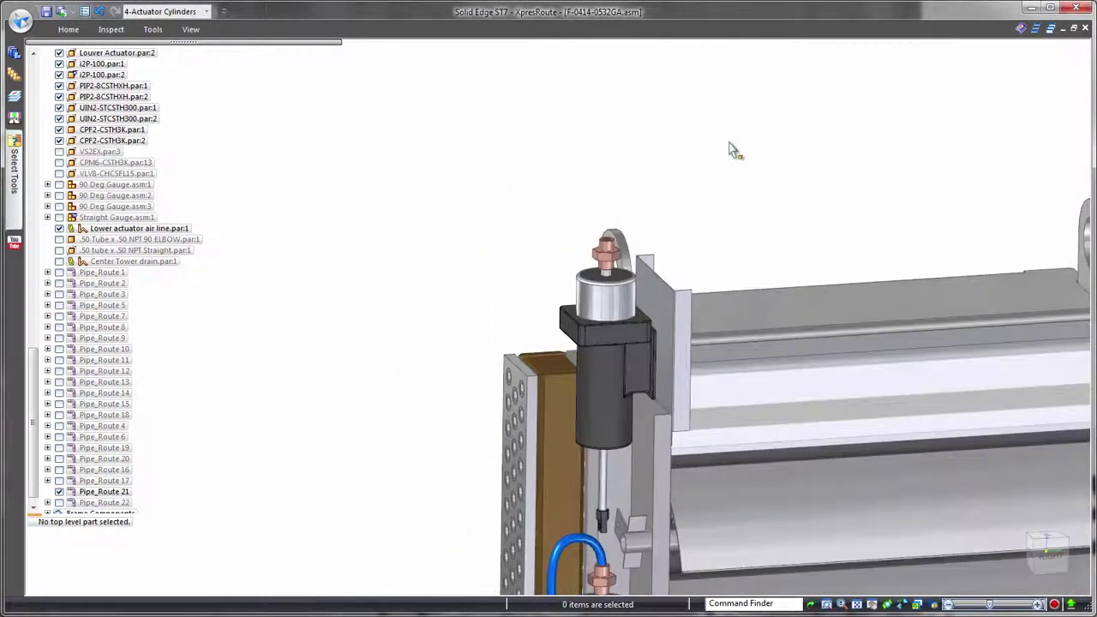
{"action": "right_click", "coordinate": [807, 204]}
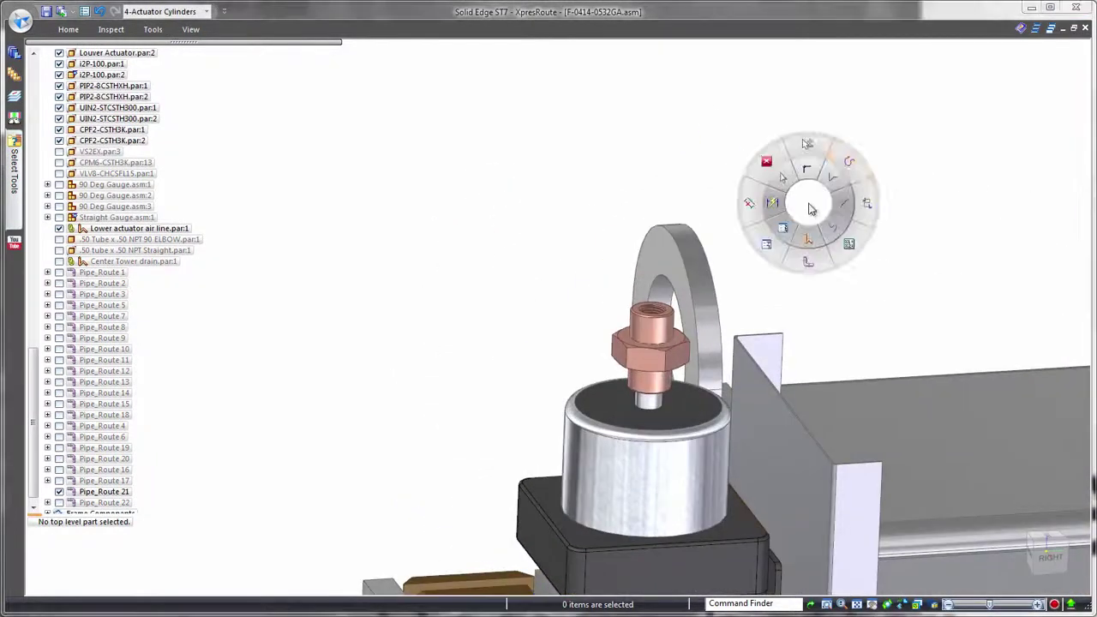
Draw a curved keypoint path from the upper actuator's fitting through four free points to the fitting beside the upper i2P-100 unit.
{"action": "left_click", "coordinate": [850, 164]}
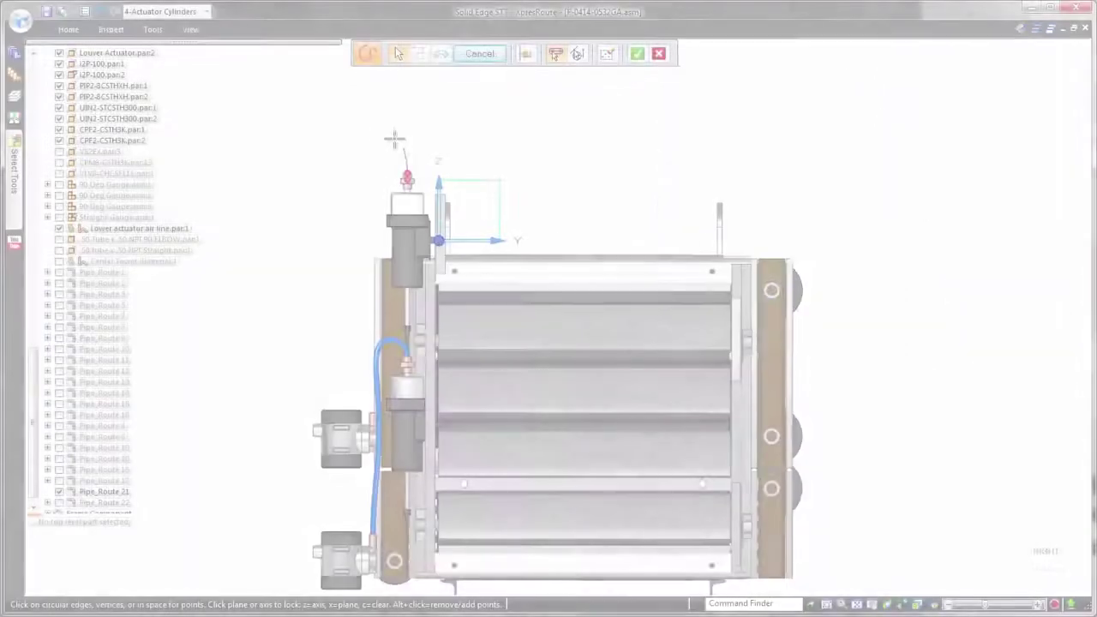
{"action": "left_click", "coordinate": [404, 148]}
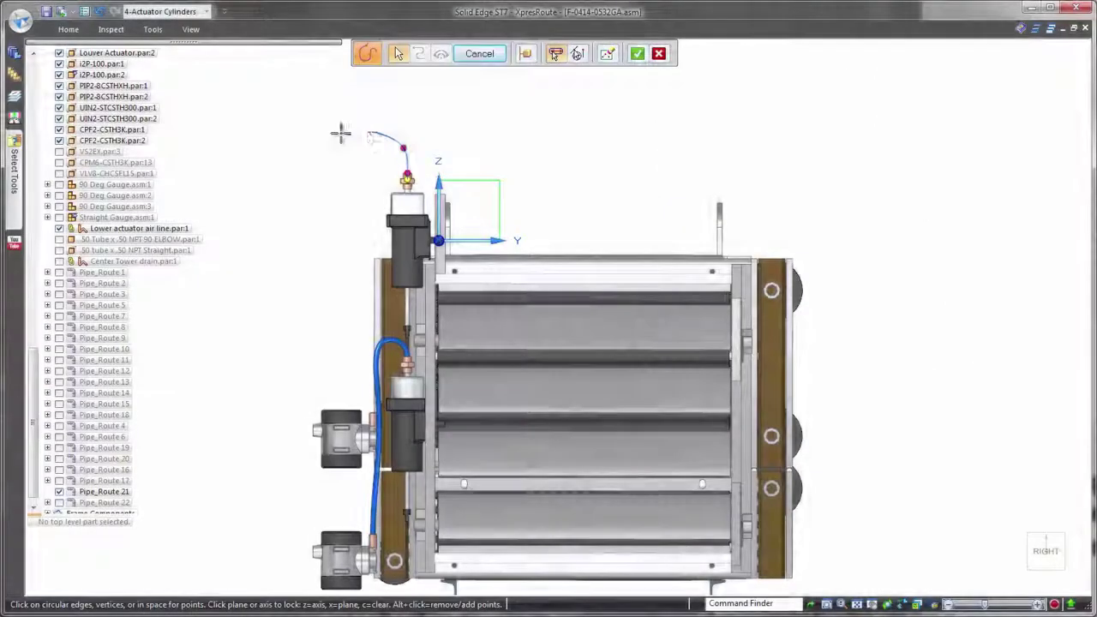
{"action": "left_click", "coordinate": [368, 132]}
{"action": "left_click", "coordinate": [323, 156]}
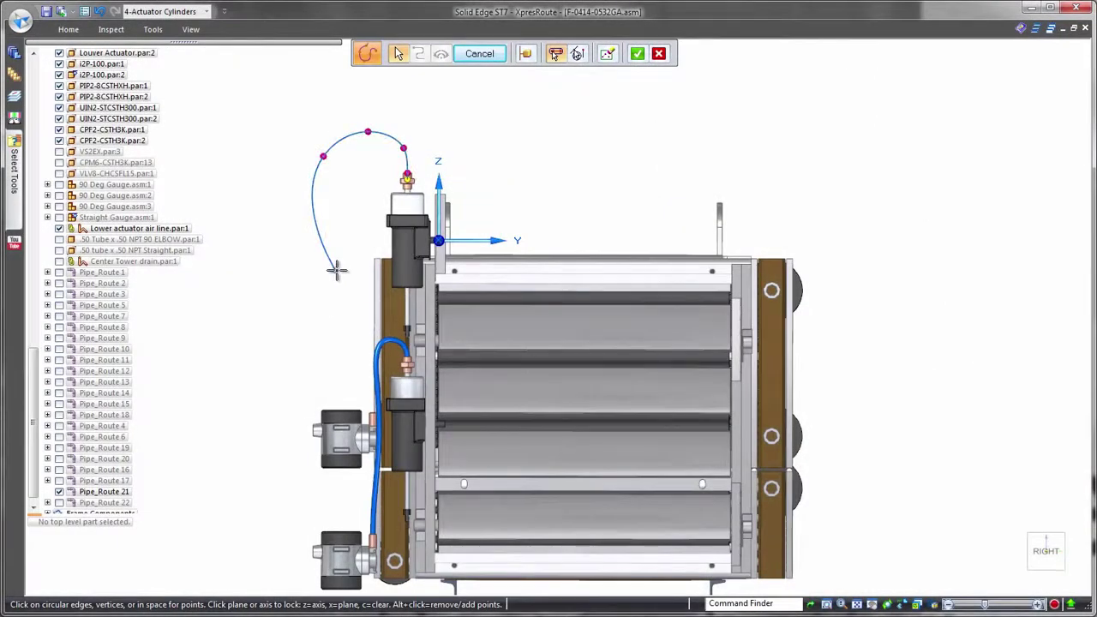
{"action": "scroll", "coordinate": [338, 267], "scroll_direction": "up", "scroll_amount": 6}
{"action": "scroll", "coordinate": [365, 249], "scroll_direction": "up", "scroll_amount": 1}
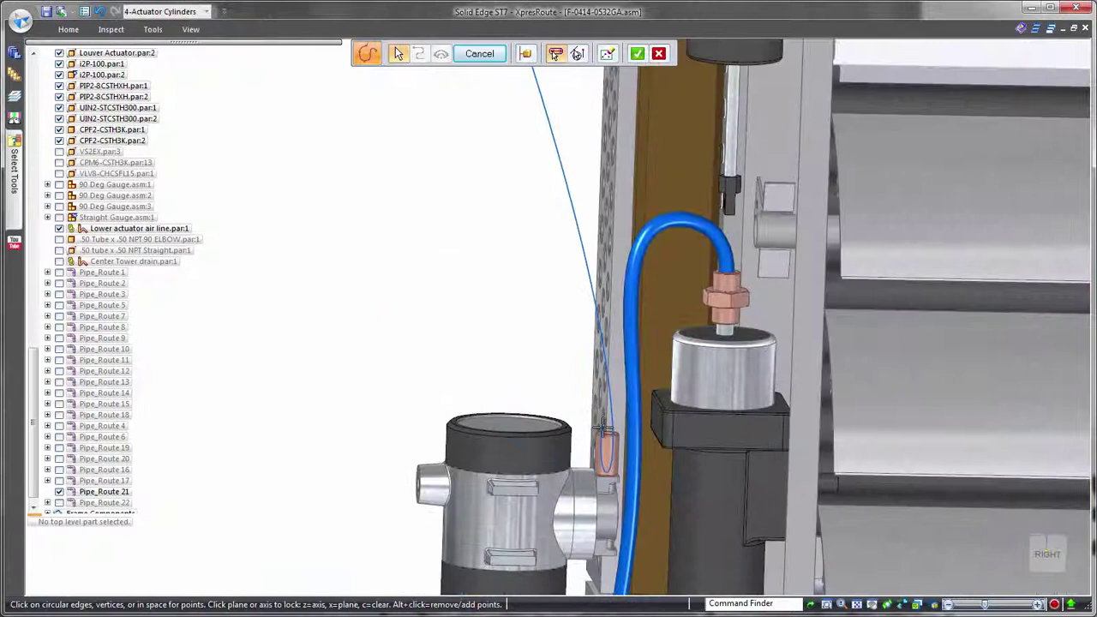
{"action": "right_click", "coordinate": [336, 321]}
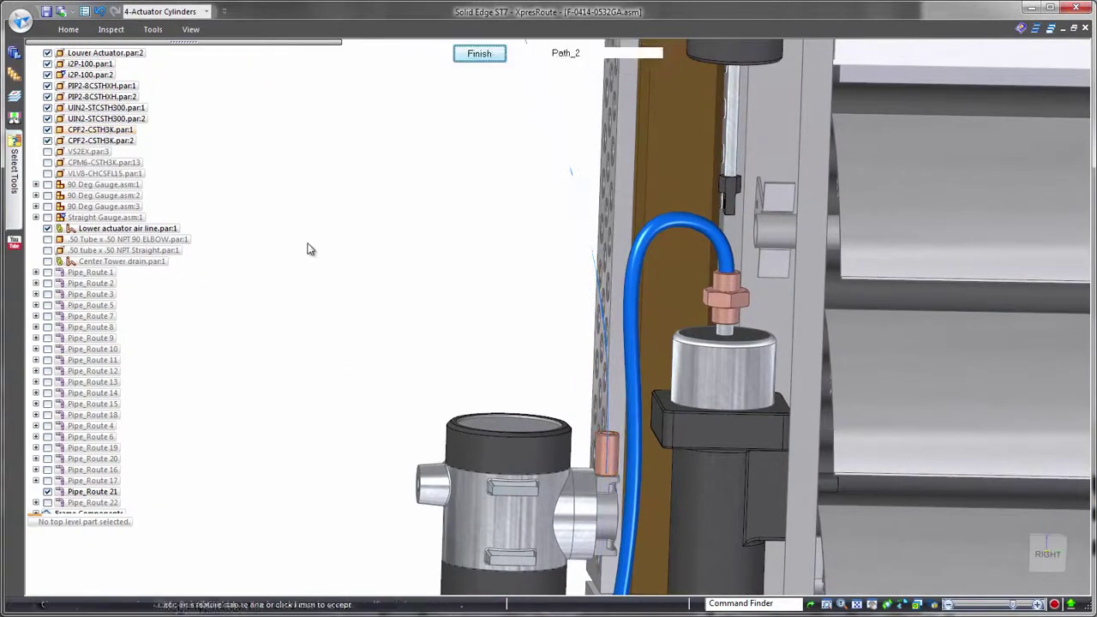
{"action": "scroll", "coordinate": [324, 245], "scroll_direction": "down", "scroll_amount": 5}
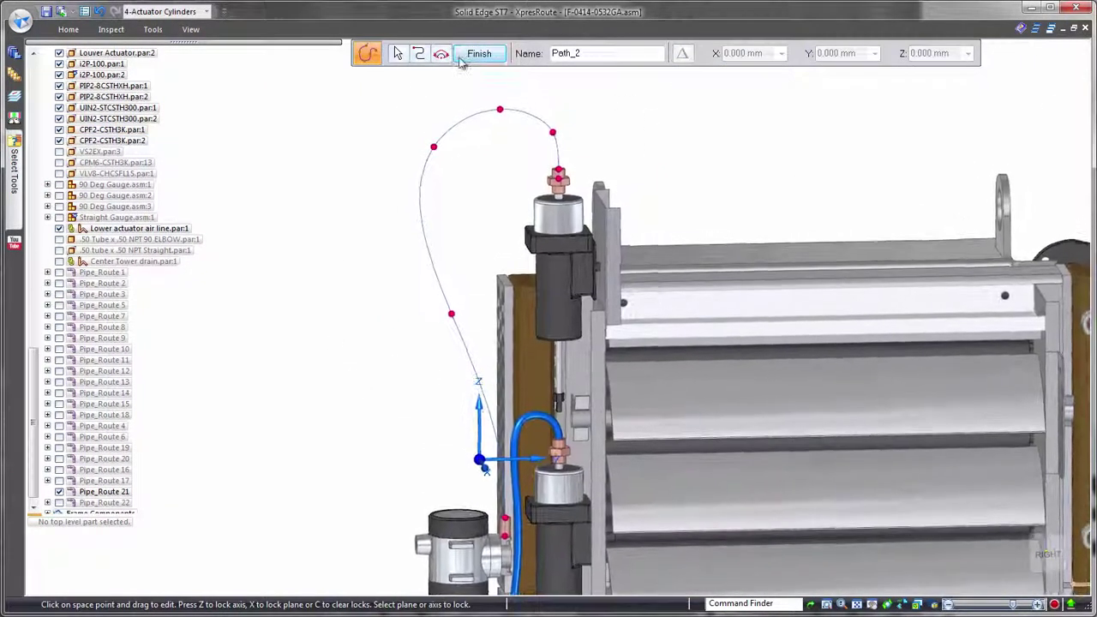
Fix the length of the new air line path at 1075 mm and finish the path.
{"action": "left_click", "coordinate": [442, 54]}
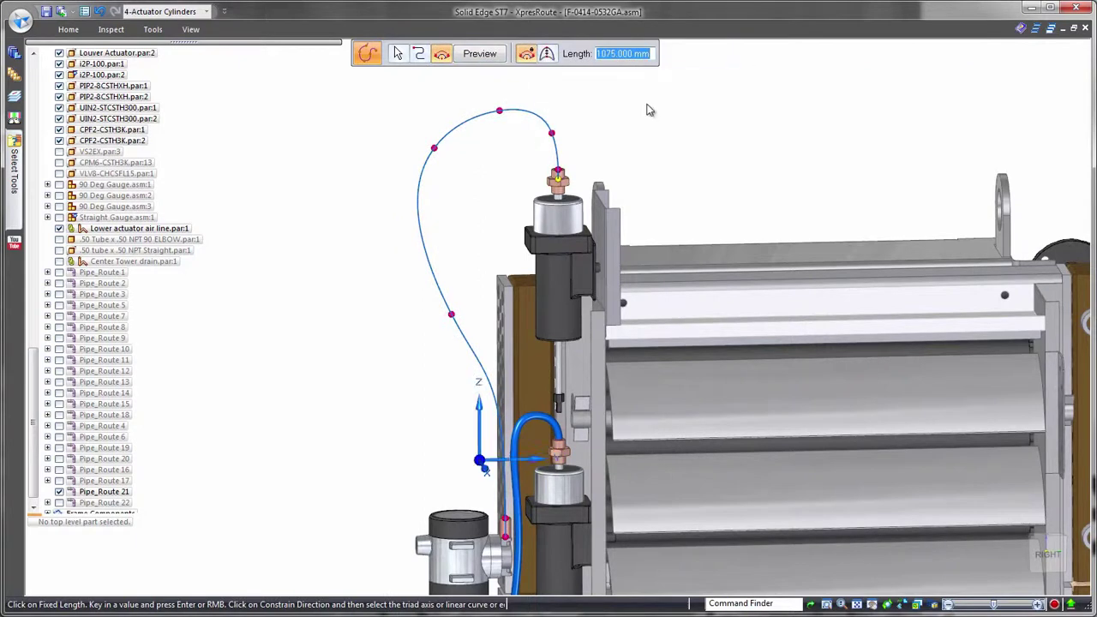
{"action": "right_click", "coordinate": [837, 145]}
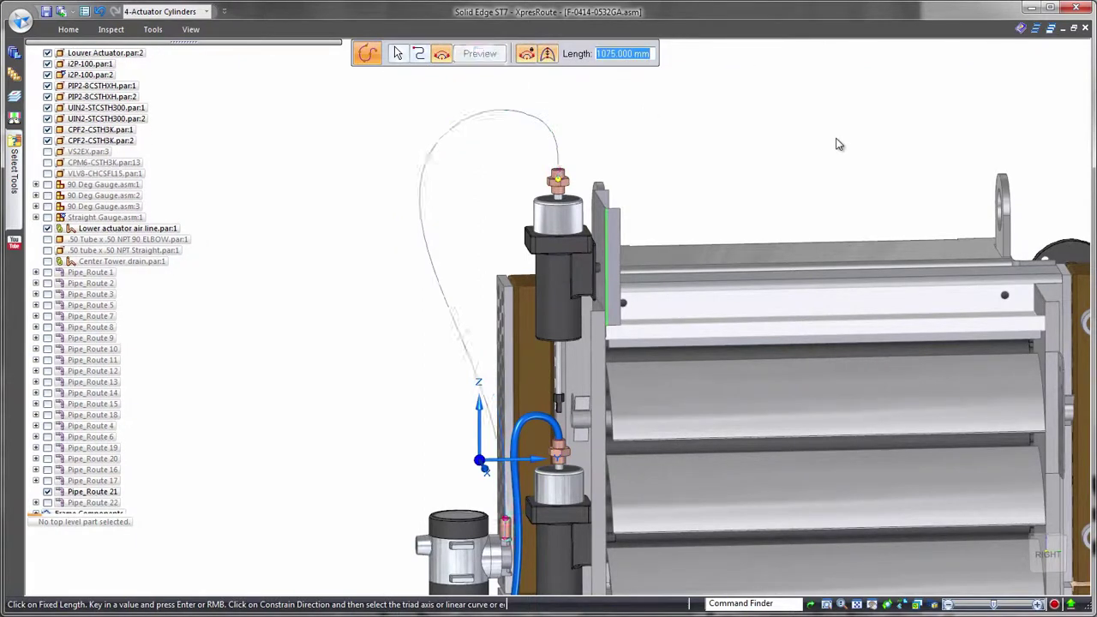
{"action": "right_click", "coordinate": [838, 145]}
{"action": "scroll", "coordinate": [831, 146], "scroll_direction": "down", "scroll_amount": 3}
{"action": "middle_click_drag", "start_coordinate": [706, 159], "coordinate": [760, 152]}
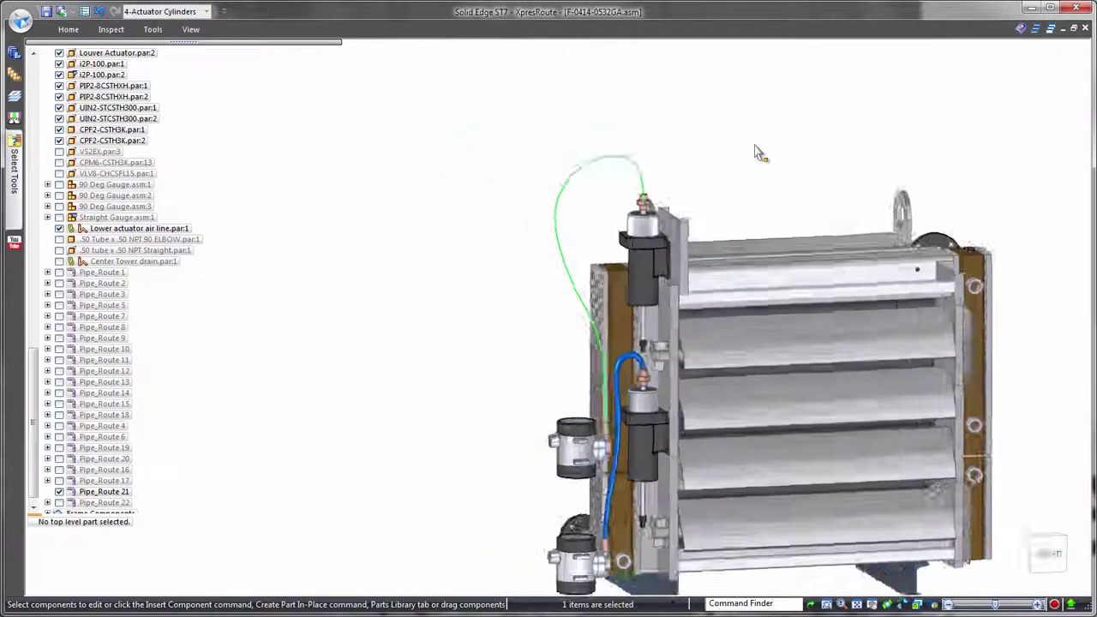
Create a tube named Upper Air Line along the new curved path.
{"action": "scroll", "coordinate": [772, 158], "scroll_direction": "up", "scroll_amount": 2}
{"action": "right_click_drag", "start_coordinate": [771, 155], "coordinate": [773, 194]}
{"action": "left_click", "coordinate": [773, 195]}
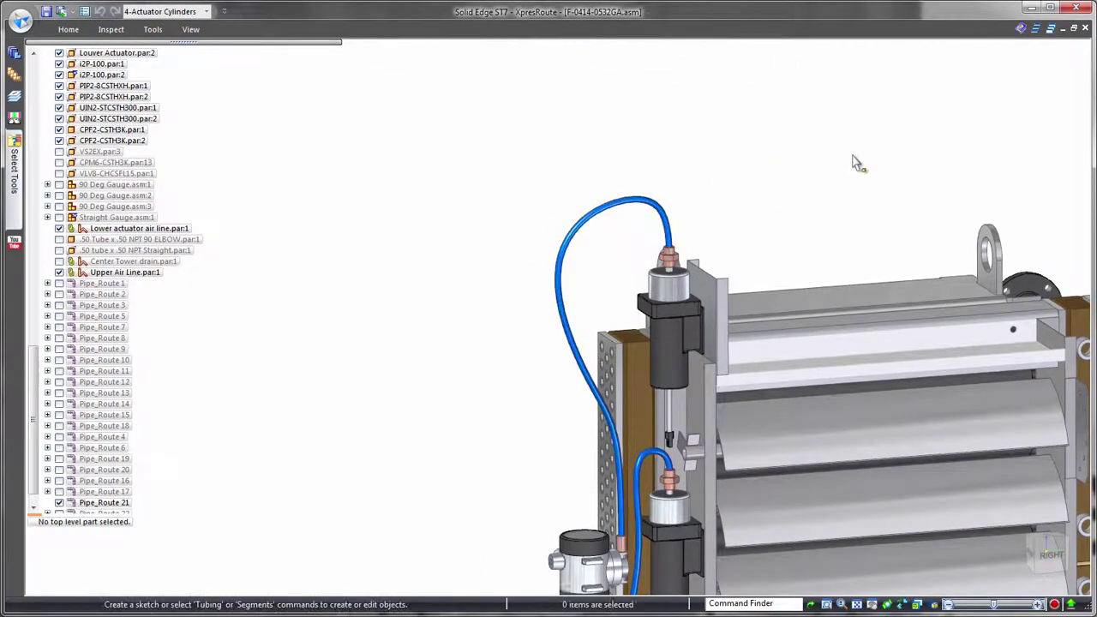
{"action": "middle_click_drag", "start_coordinate": [853, 158], "coordinate": [843, 133]}
Move the upper i2P-100 unit together with its CPF2-CSTH3K fitting upward along the vertical axis.
{"action": "left_click", "coordinate": [629, 577]}
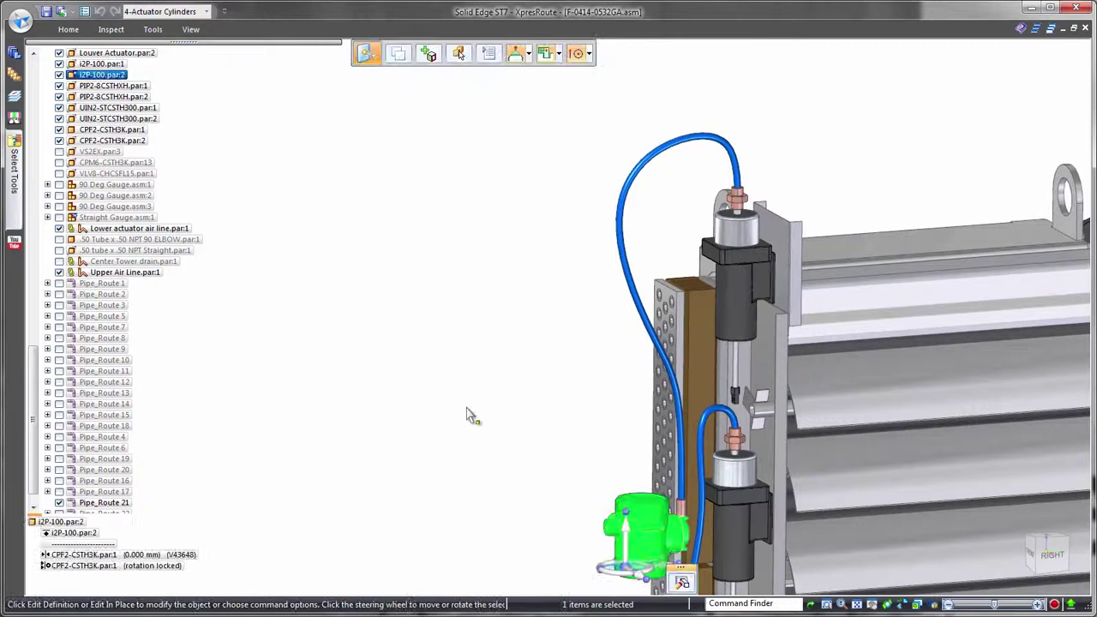
{"action": "left_click", "coordinate": [682, 507], "text": "ctrl"}
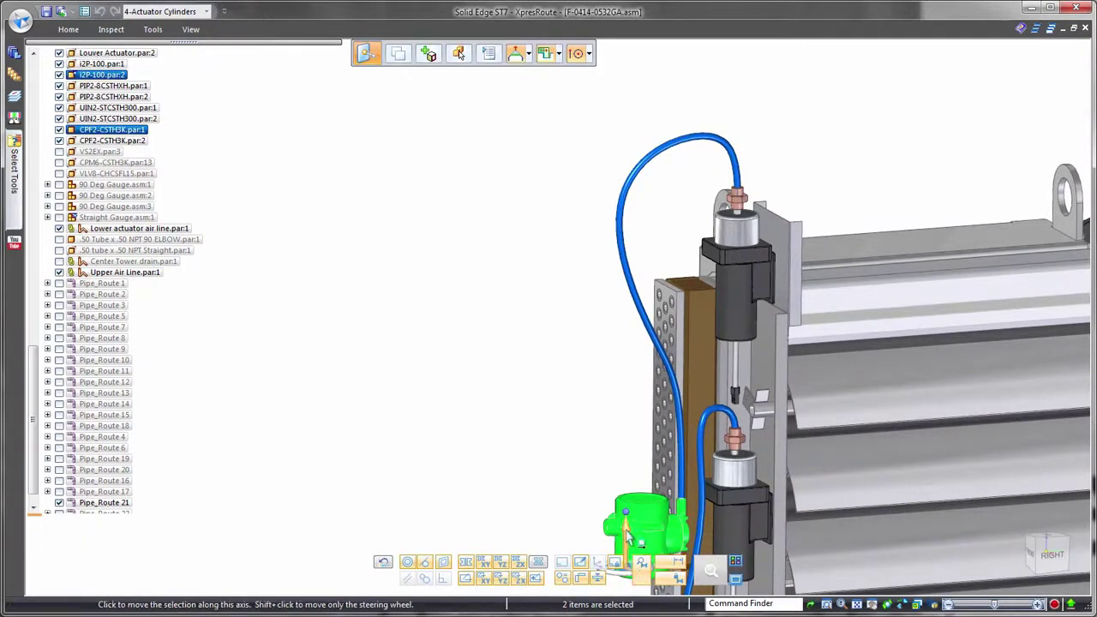
{"action": "left_click", "coordinate": [630, 536]}
{"action": "left_click", "coordinate": [551, 484]}
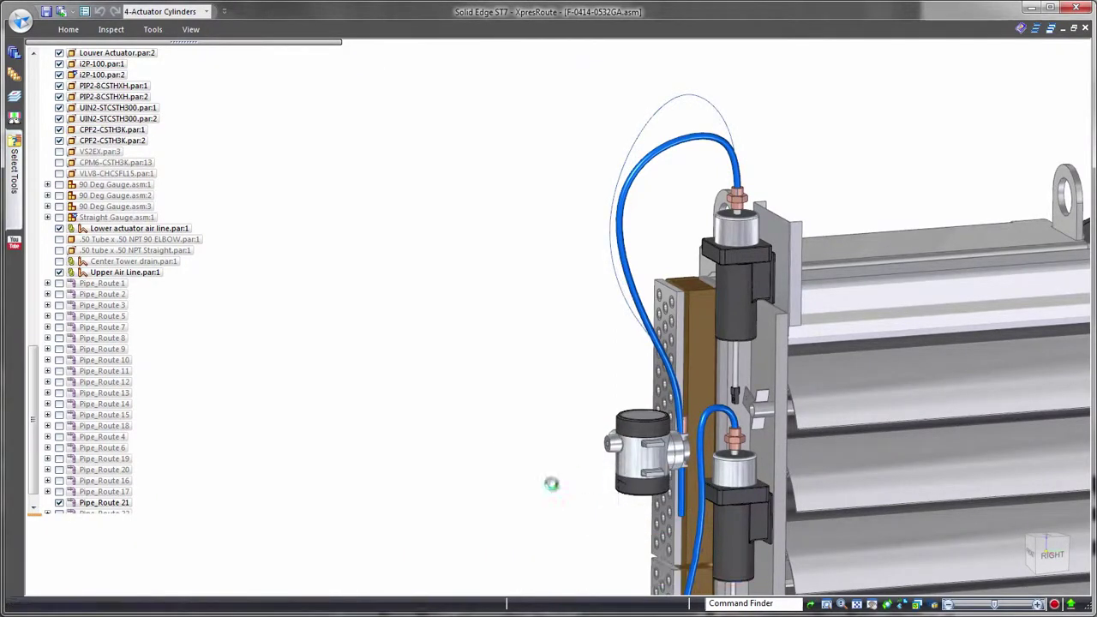
Move the upper i2P-100 unit and its fitting part of the way back down, and fit the assembly in view.
{"action": "left_click", "coordinate": [628, 487]}
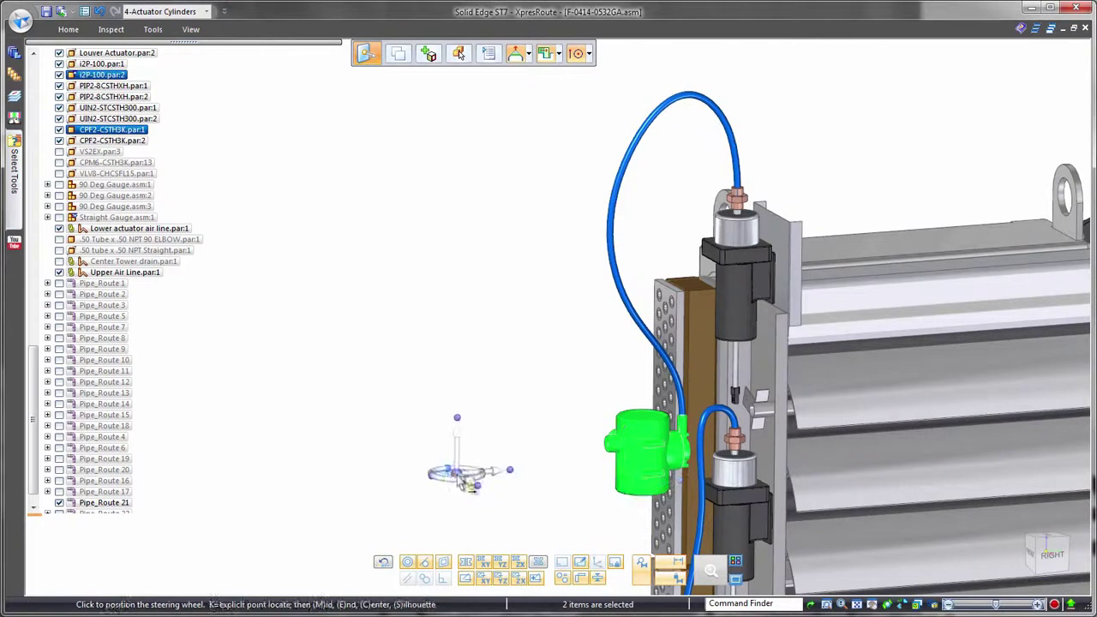
{"action": "left_click", "coordinate": [460, 475]}
{"action": "left_click", "coordinate": [459, 446]}
{"action": "left_click", "coordinate": [470, 512]}
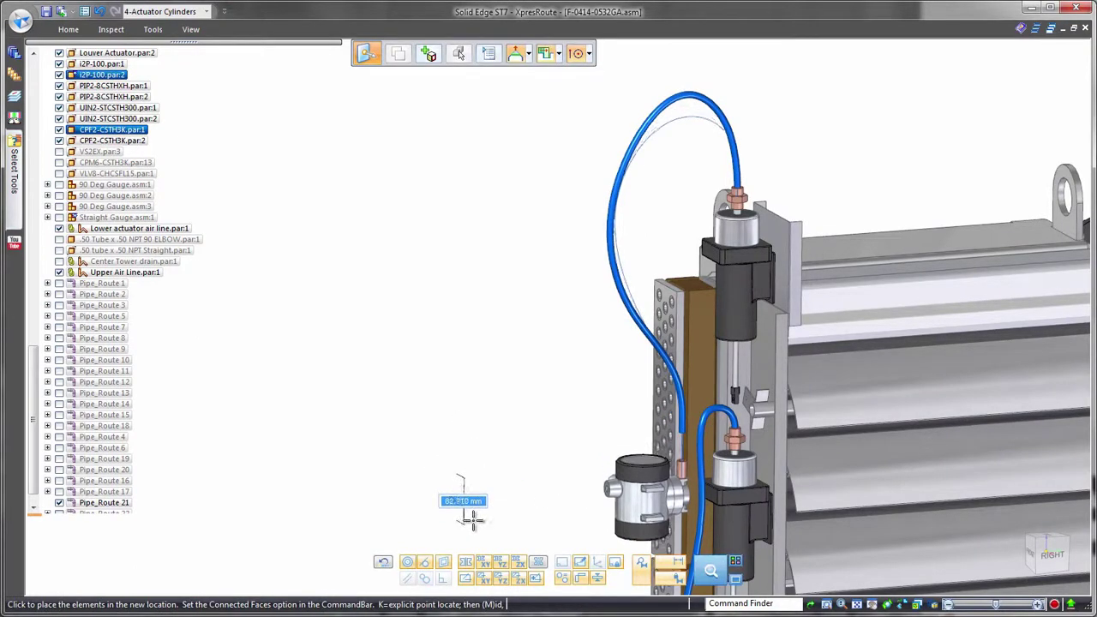
{"action": "left_click", "coordinate": [486, 330]}
{"action": "middle_click", "coordinate": [485, 331]}
{"action": "middle_click", "coordinate": [485, 331]}
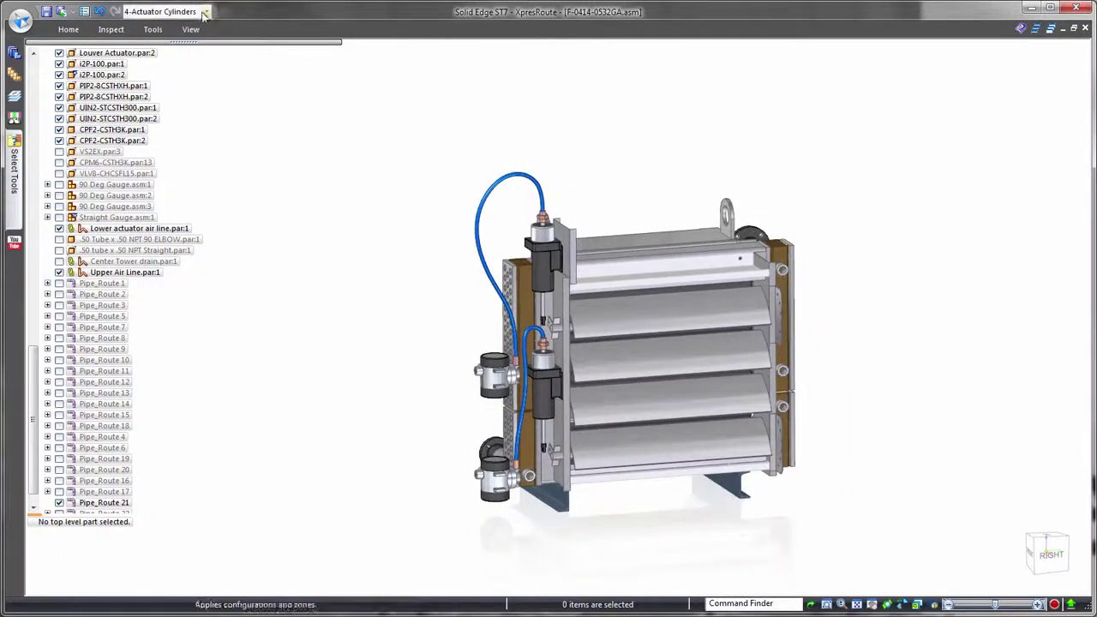
Apply the 5-Pipes and Components display configuration and hide the upper air line's path.
{"action": "left_click", "coordinate": [205, 12]}
{"action": "key", "text": "Return"}
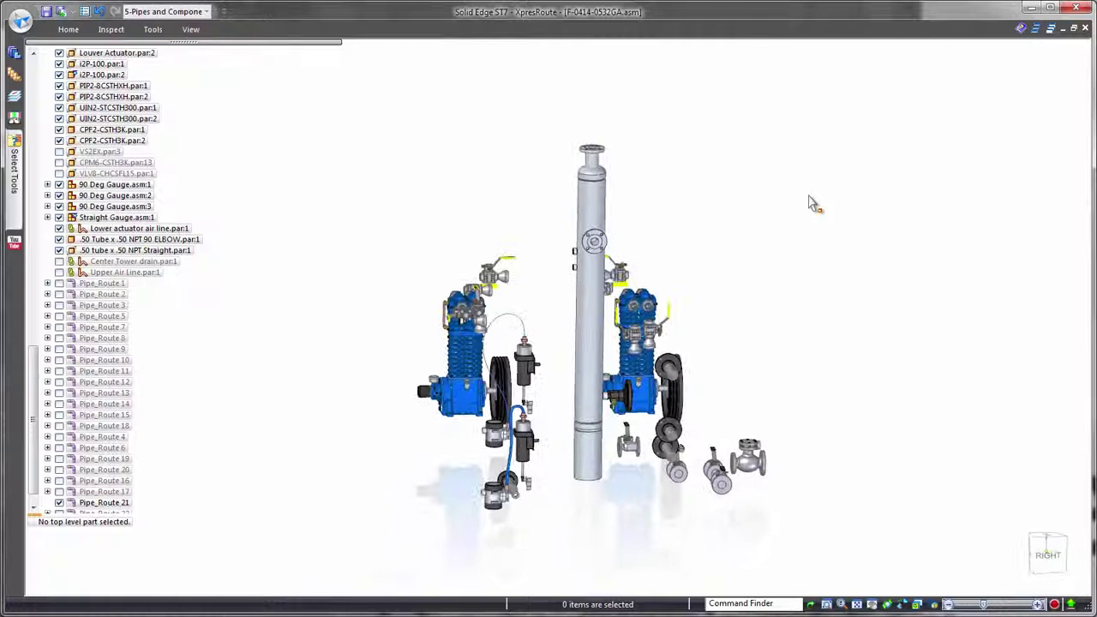
{"action": "right_click", "coordinate": [445, 244]}
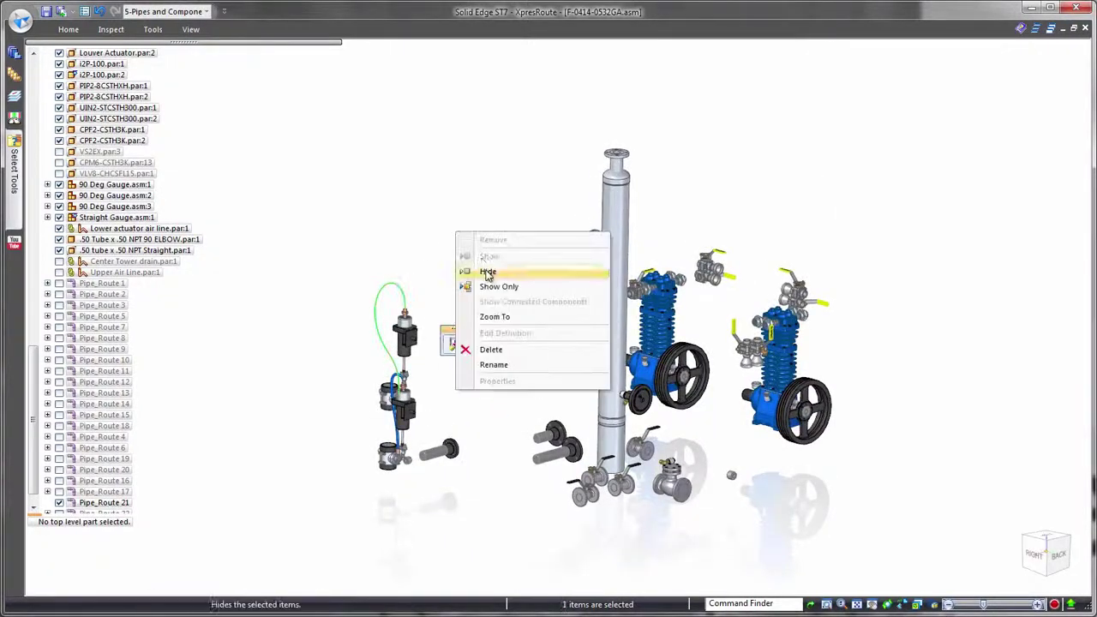
{"action": "left_click", "coordinate": [485, 274]}
Check the criteria of the All Pipes query and run it to select every pipe segment.
{"action": "left_click", "coordinate": [17, 168]}
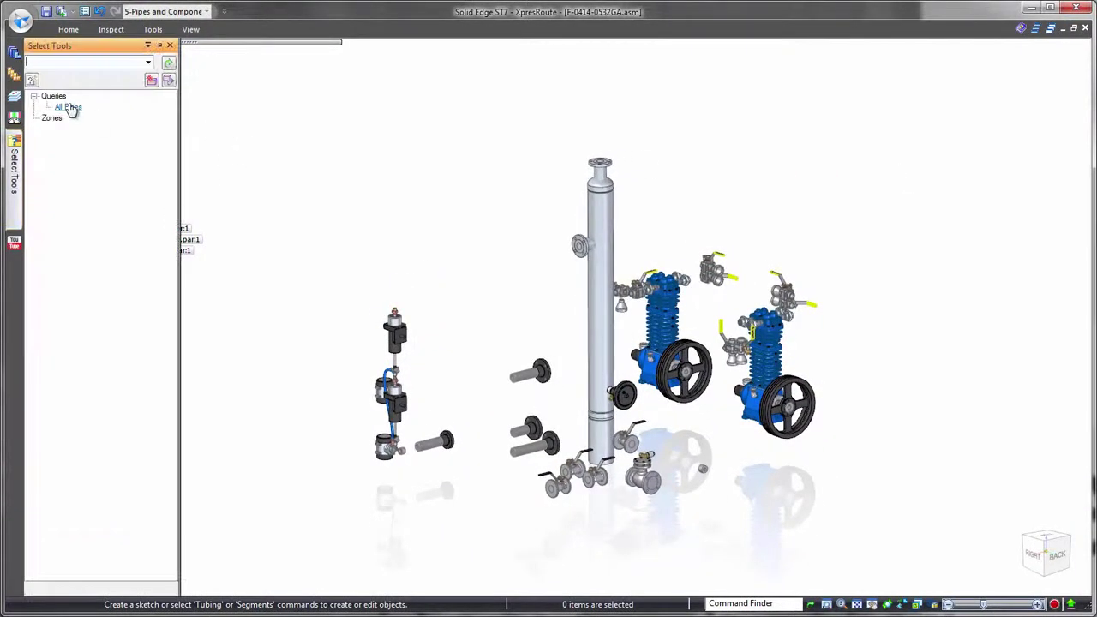
{"action": "left_click", "coordinate": [102, 146]}
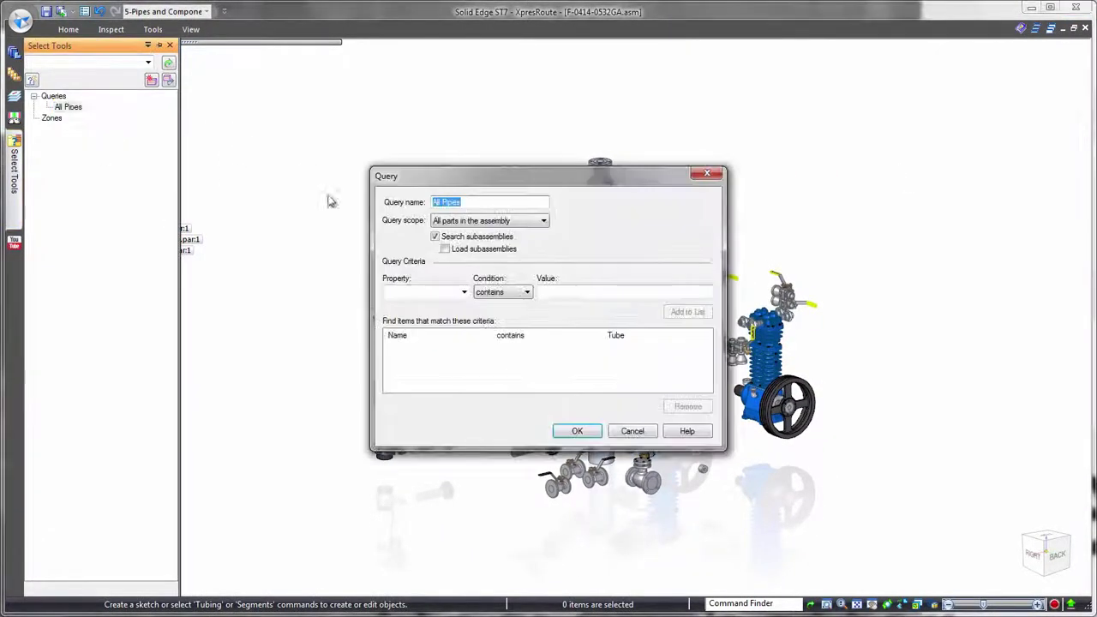
{"action": "left_click", "coordinate": [571, 429]}
{"action": "left_click", "coordinate": [72, 107]}
Turn on center lines and turn off the design body for the selected pipe segments.
{"action": "right_click", "coordinate": [806, 127]}
{"action": "left_click", "coordinate": [849, 181]}
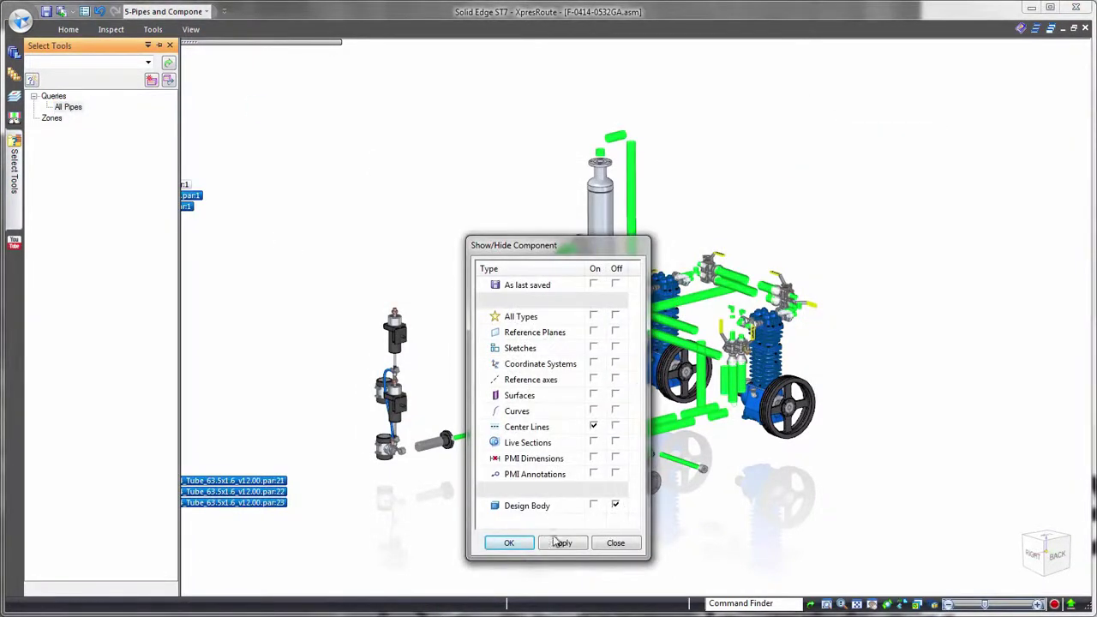
{"action": "left_click", "coordinate": [846, 192]}
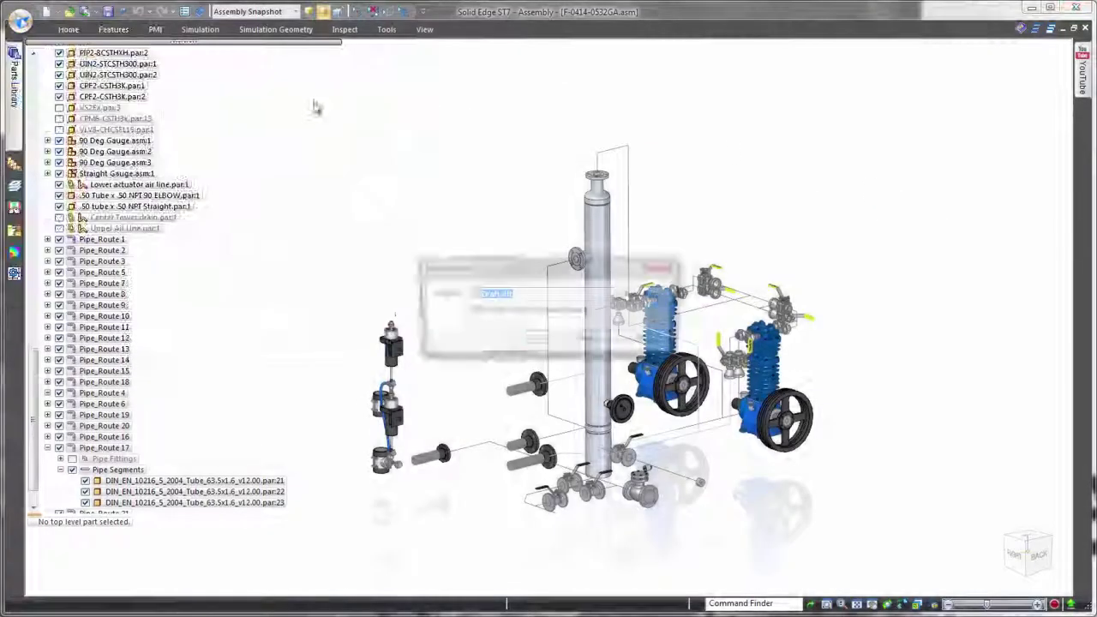
Create a drawing of the assembly and prepare its first view with a scale value of 0.10.
{"action": "left_click", "coordinate": [534, 341]}
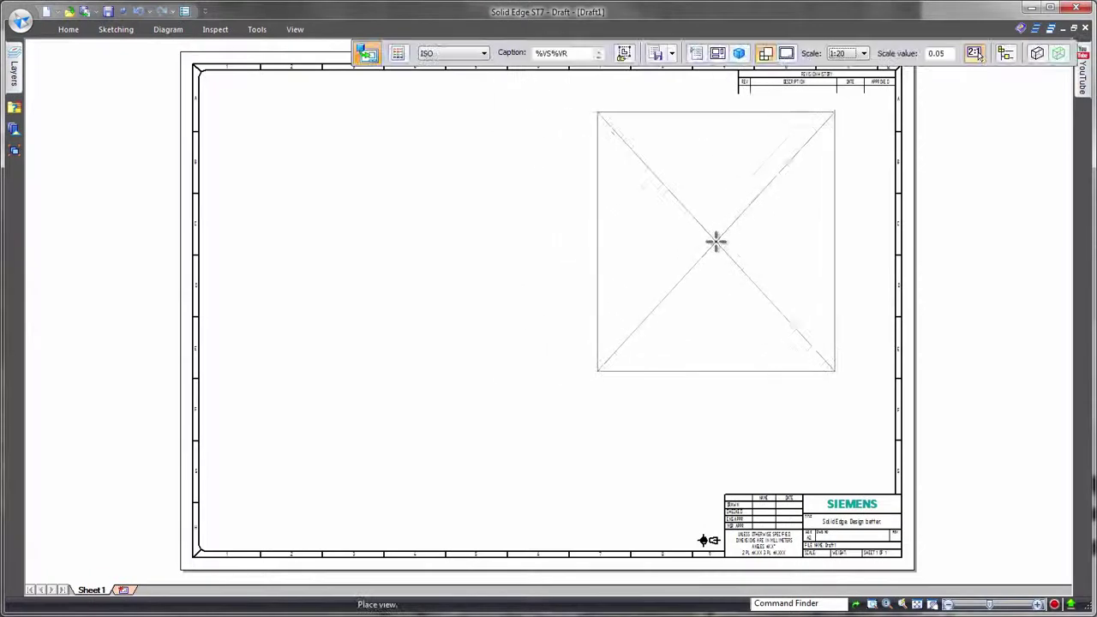
{"action": "left_click", "coordinate": [739, 53]}
{"action": "left_click", "coordinate": [759, 74]}
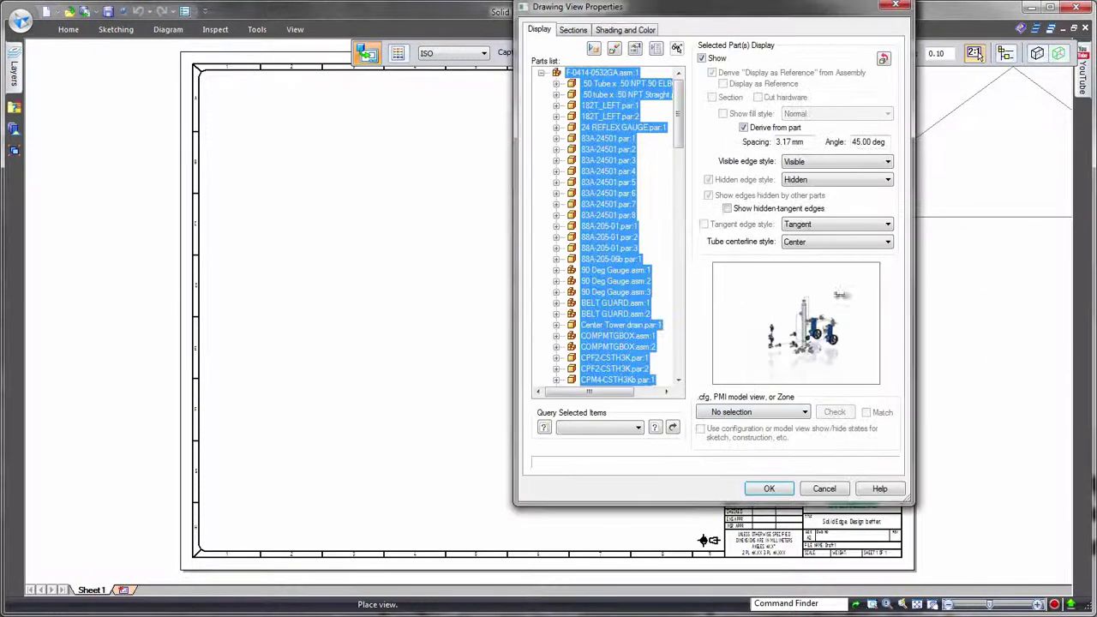
Base the drawing view on the Assembly Snapshot configuration, including its show/hide states, and place it at the sheet's center.
{"action": "left_click", "coordinate": [804, 414]}
{"action": "left_click", "coordinate": [768, 493]}
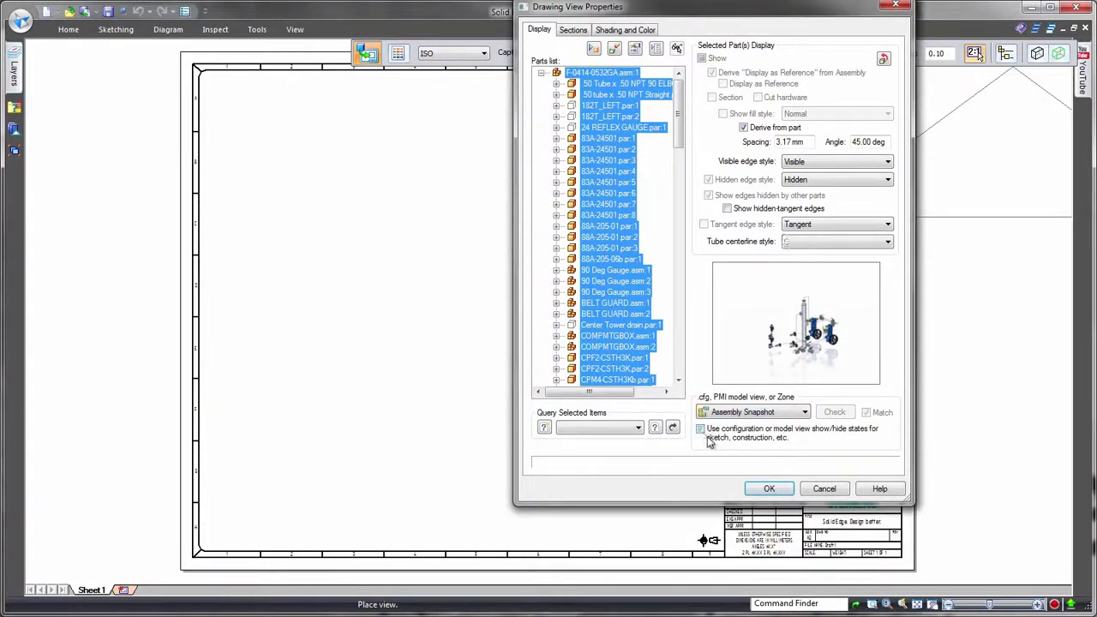
{"action": "left_click", "coordinate": [769, 489]}
{"action": "left_click", "coordinate": [558, 257]}
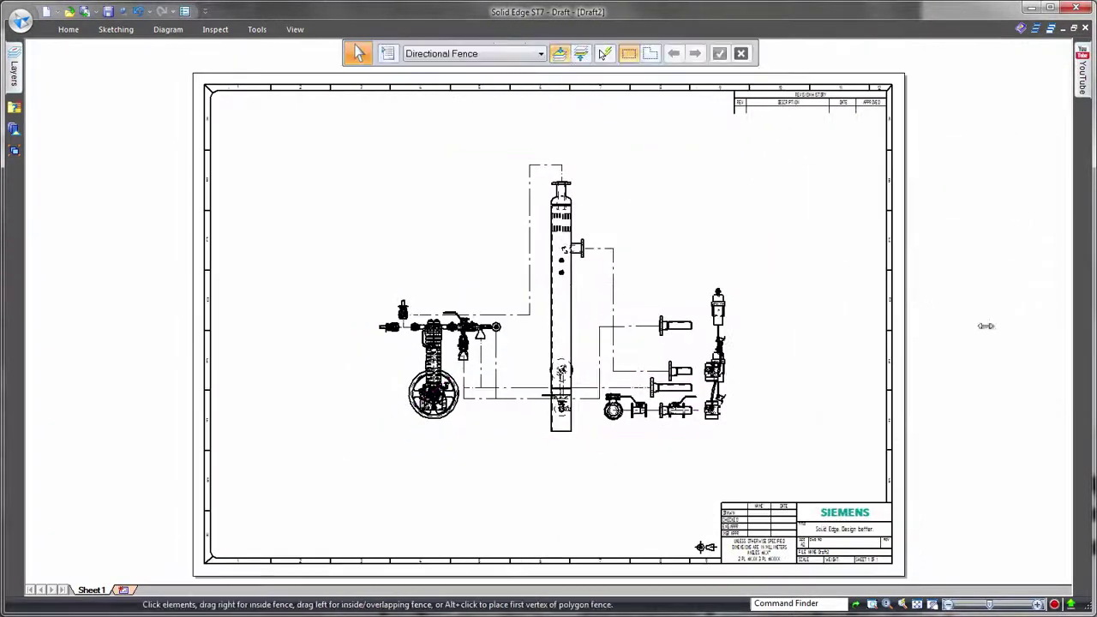
Dimension the horizontal pipe centerlines above the center tower and beside its upper side flange.
{"action": "scroll", "coordinate": [825, 209], "scroll_direction": "up", "scroll_amount": 4}
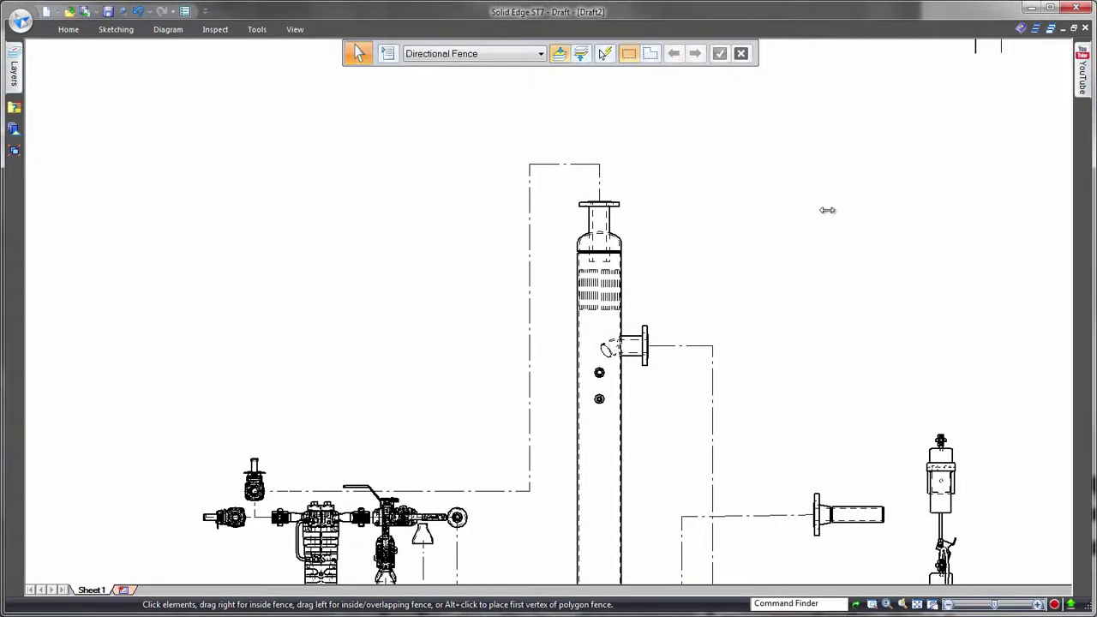
{"action": "right_click_drag", "start_coordinate": [827, 210], "coordinate": [801, 214]}
{"action": "left_click", "coordinate": [802, 215]}
{"action": "left_click", "coordinate": [564, 163]}
{"action": "left_click", "coordinate": [564, 140]}
{"action": "left_click", "coordinate": [681, 346]}
{"action": "left_click", "coordinate": [686, 294]}
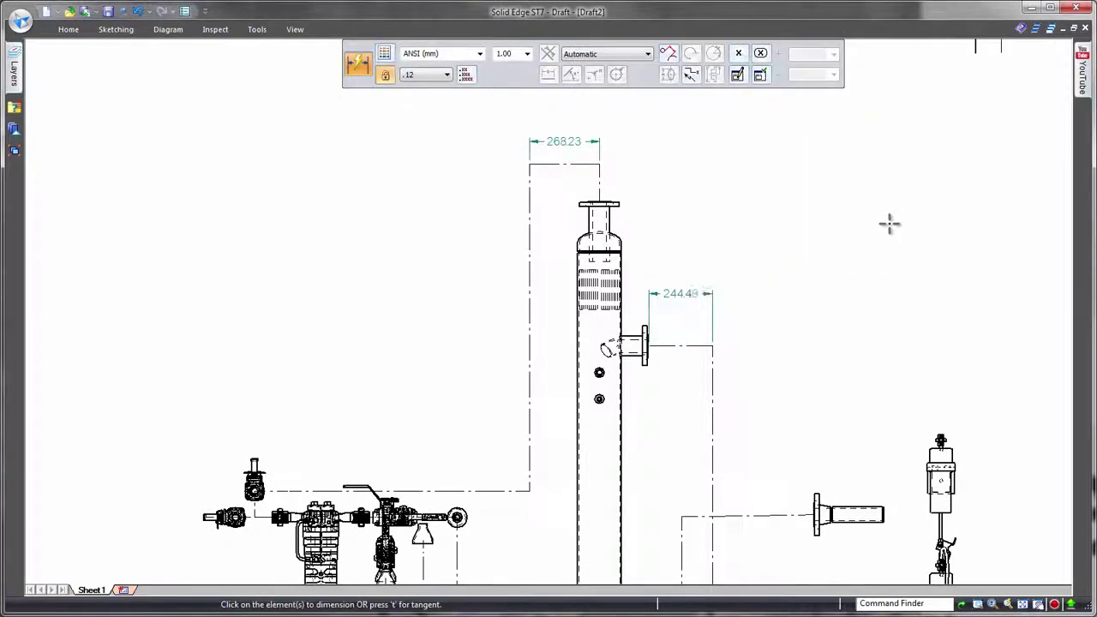
Add stacked horizontal dimensions from the valve left of the compressor to the compressor, the pipe centerlines and the center tower.
{"action": "scroll", "coordinate": [889, 223], "scroll_direction": "down", "scroll_amount": 2}
{"action": "middle_click_drag", "start_coordinate": [835, 271], "coordinate": [932, 191]}
{"action": "scroll", "coordinate": [933, 191], "scroll_direction": "up", "scroll_amount": 1}
{"action": "right_click_drag", "start_coordinate": [927, 210], "coordinate": [900, 223]}
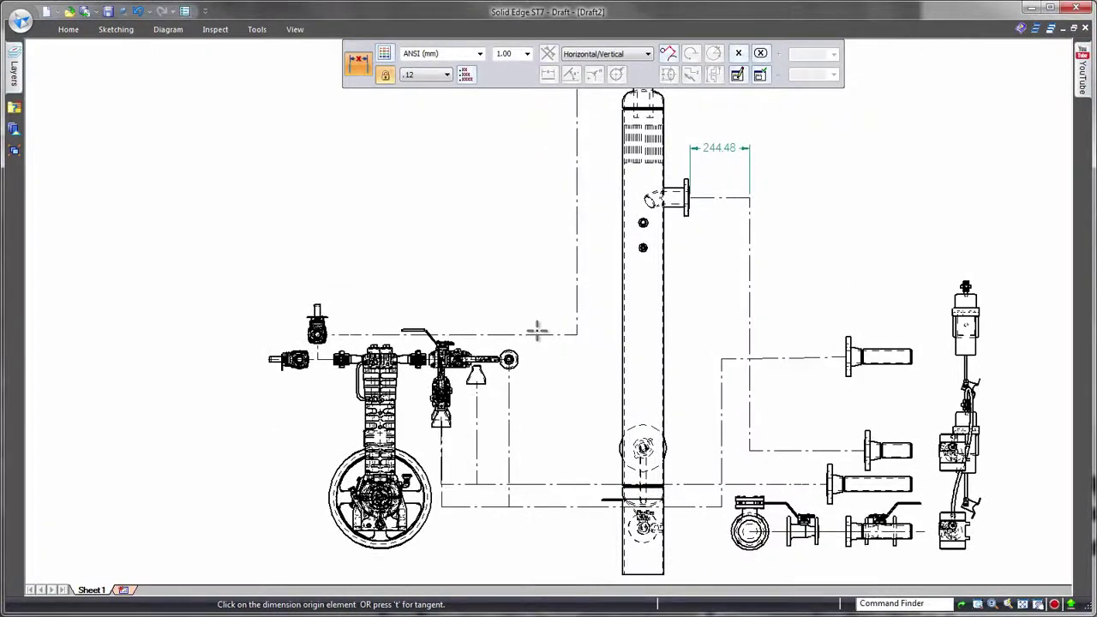
{"action": "left_click", "coordinate": [380, 522]}
{"action": "left_click", "coordinate": [352, 289]}
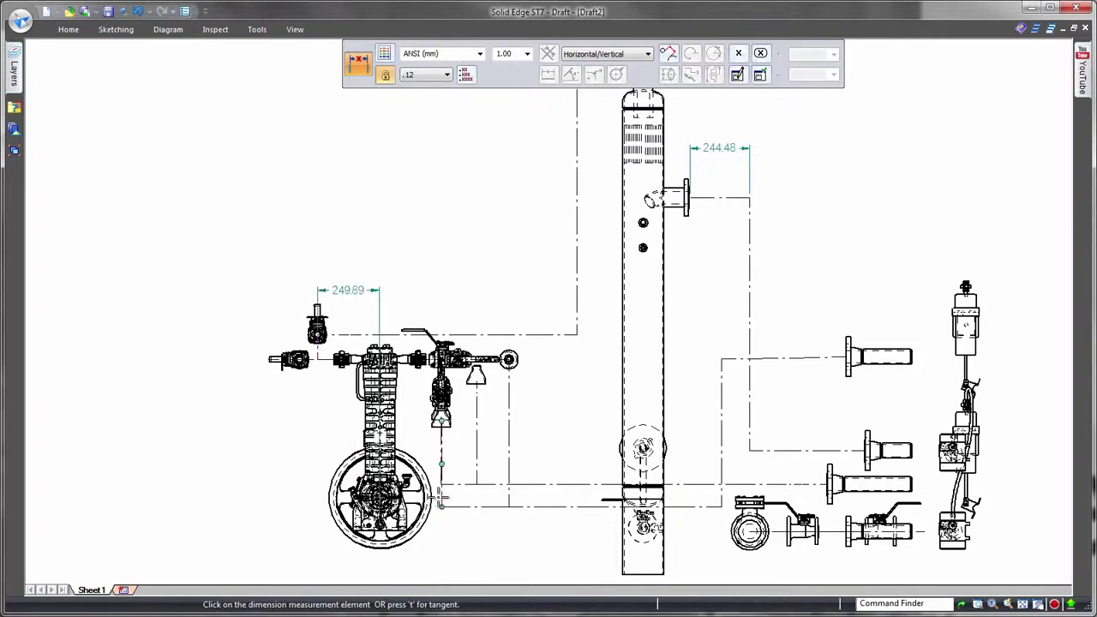
{"action": "left_click", "coordinate": [577, 326]}
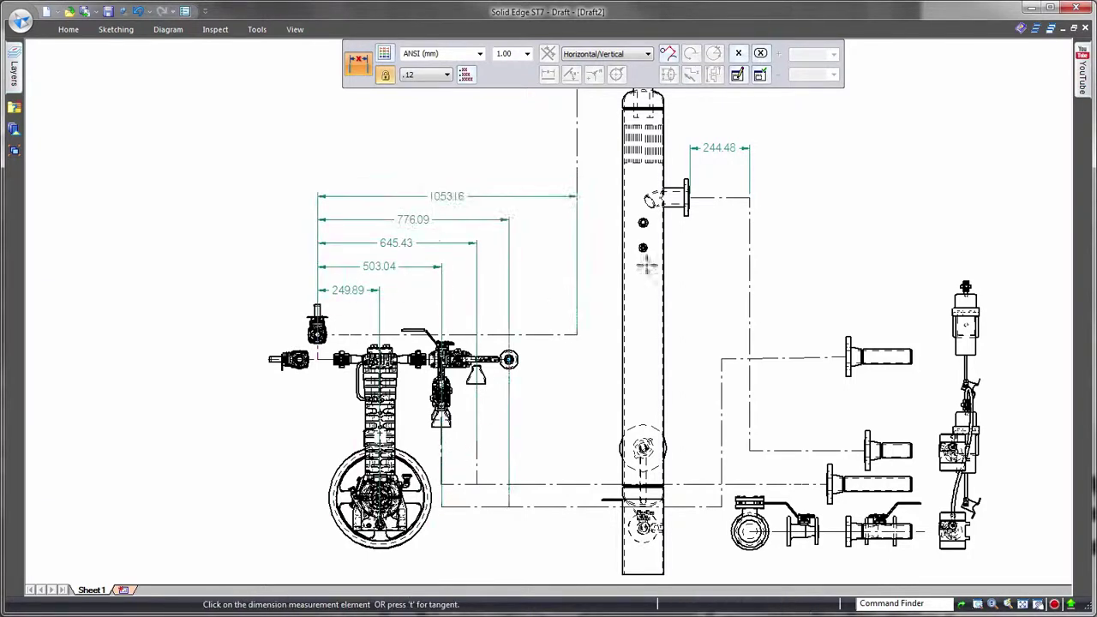
{"action": "scroll", "coordinate": [928, 257], "scroll_direction": "down", "scroll_amount": 5}
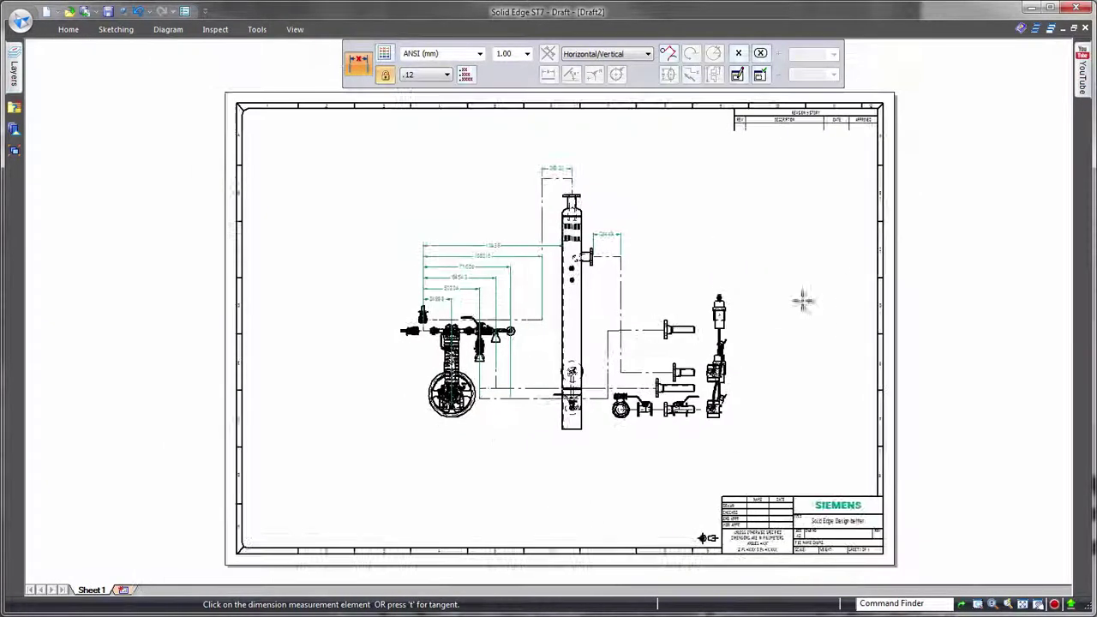
Add a second sheet to the drawing and create a pictorial drawing view of the assembly on it.
{"action": "left_click", "coordinate": [124, 590]}
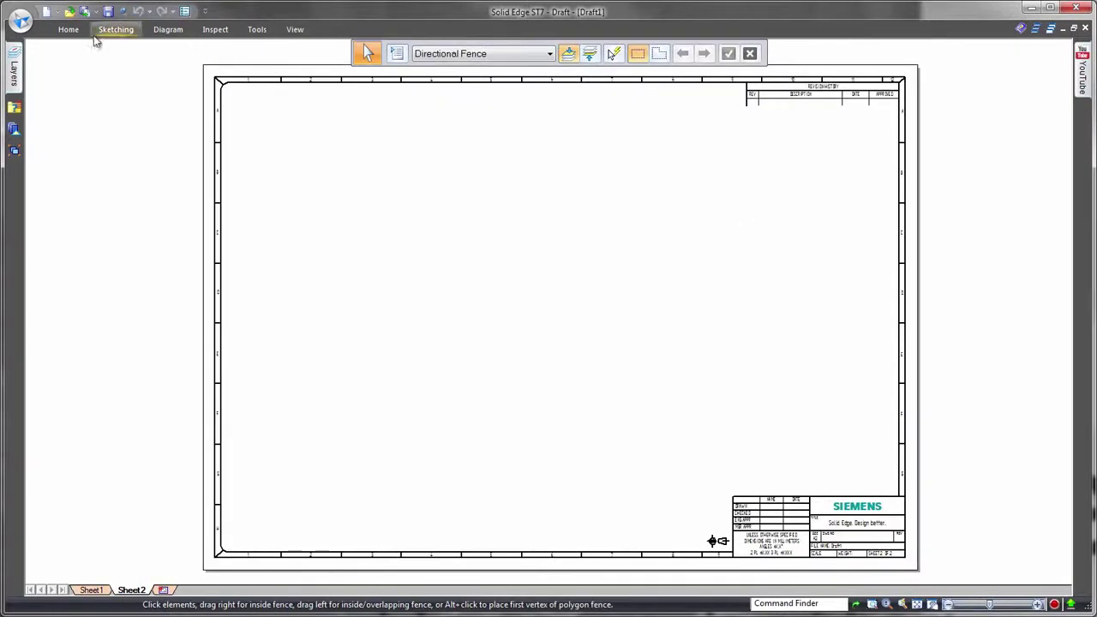
{"action": "left_click", "coordinate": [67, 30]}
{"action": "left_click", "coordinate": [140, 67]}
{"action": "left_click", "coordinate": [561, 478]}
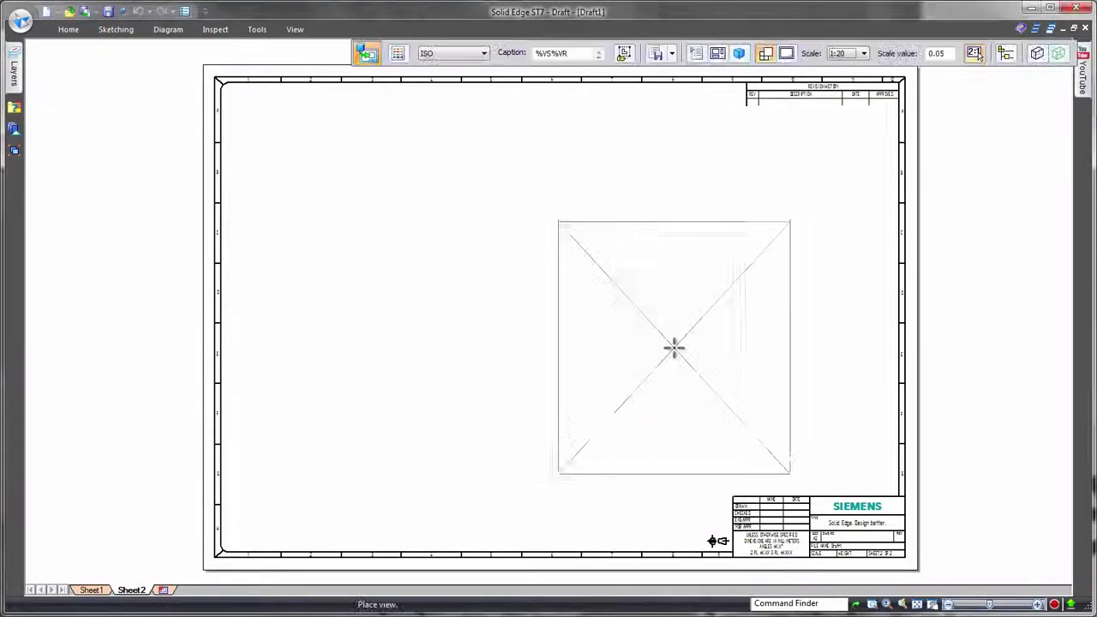
Limit the view to the saved configuration of the flanged pipe manifold and place it on the sheet as a shaded view.
{"action": "left_click", "coordinate": [1006, 54]}
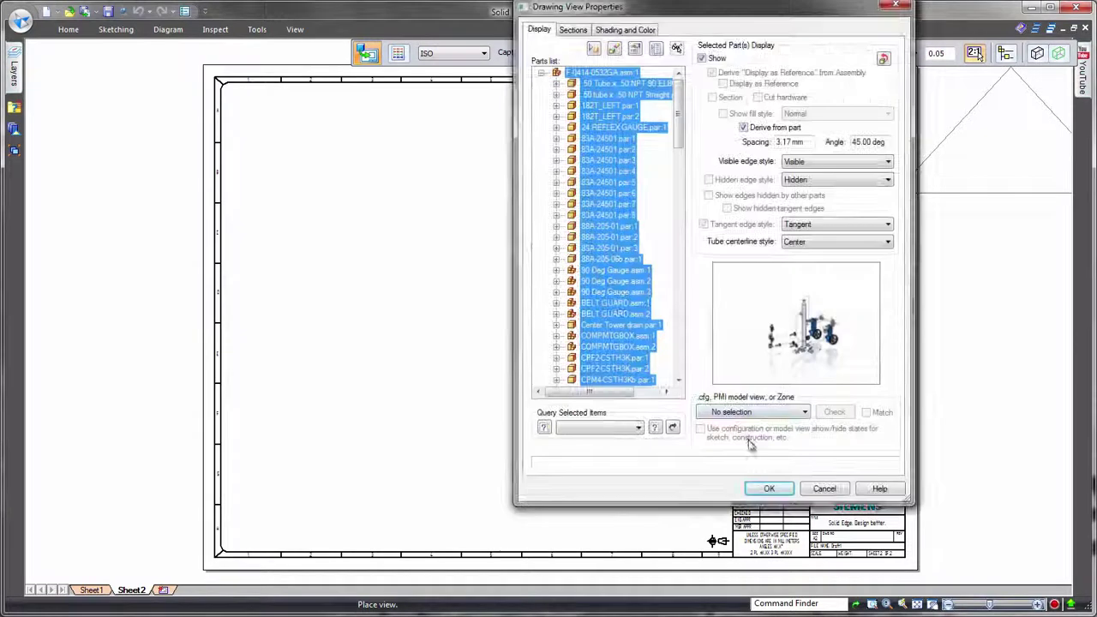
{"action": "left_click", "coordinate": [806, 414]}
{"action": "left_click", "coordinate": [746, 482]}
{"action": "left_click", "coordinate": [775, 493]}
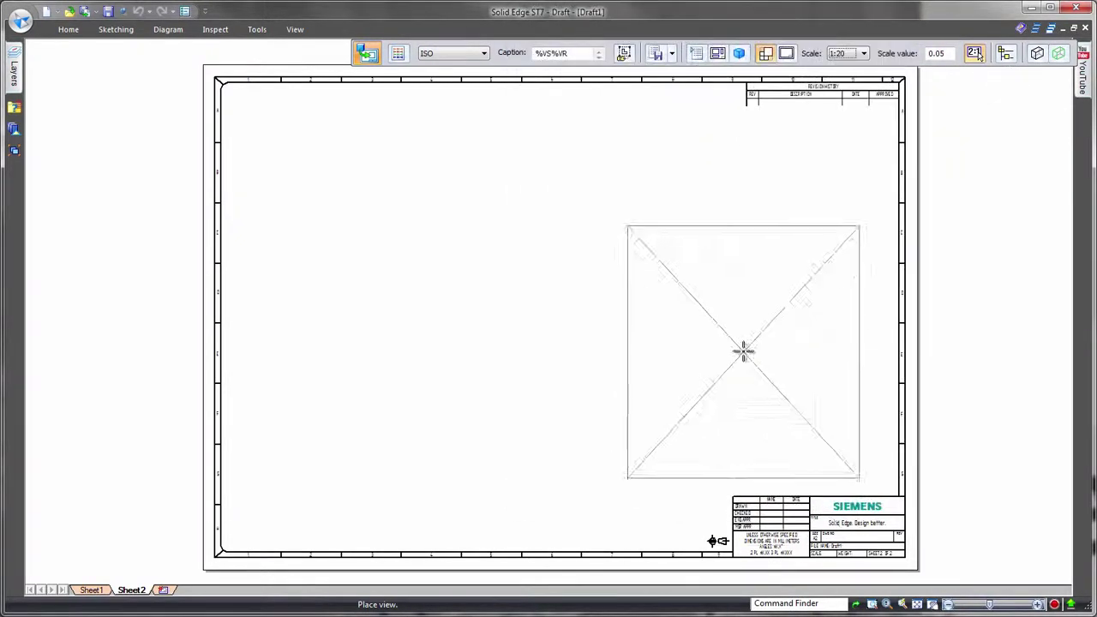
{"action": "left_click", "coordinate": [696, 318]}
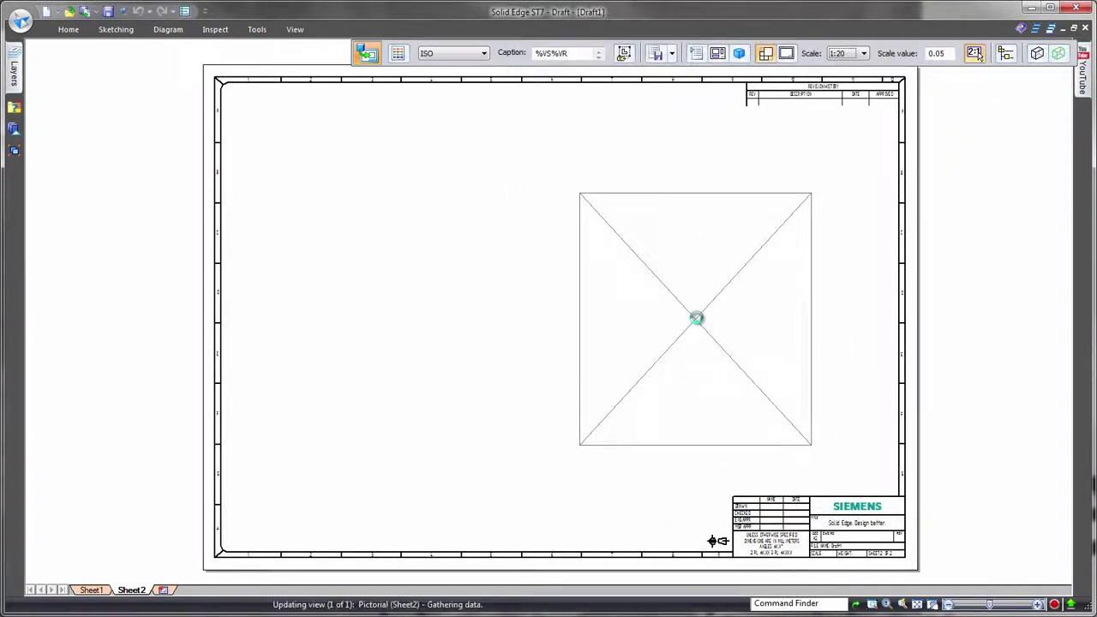
{"action": "right_click", "coordinate": [810, 147]}
{"action": "left_click", "coordinate": [857, 299]}
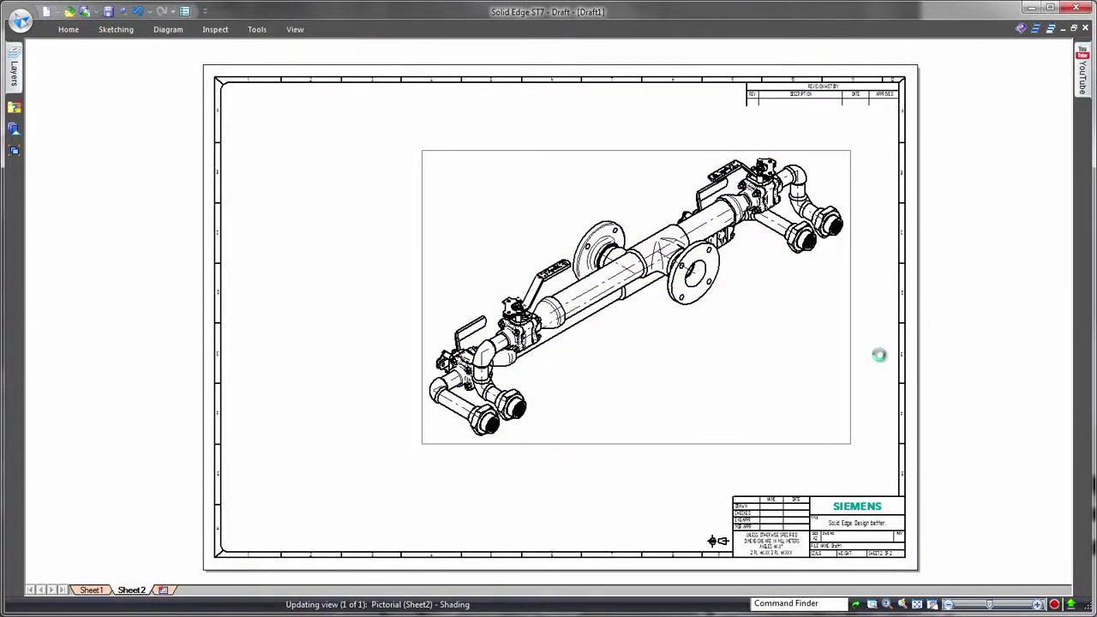
Create a parts list for the manifold view, based on the pipe configuration that follows Pipe Junctions.
{"action": "right_click", "coordinate": [414, 211]}
{"action": "left_click", "coordinate": [416, 142]}
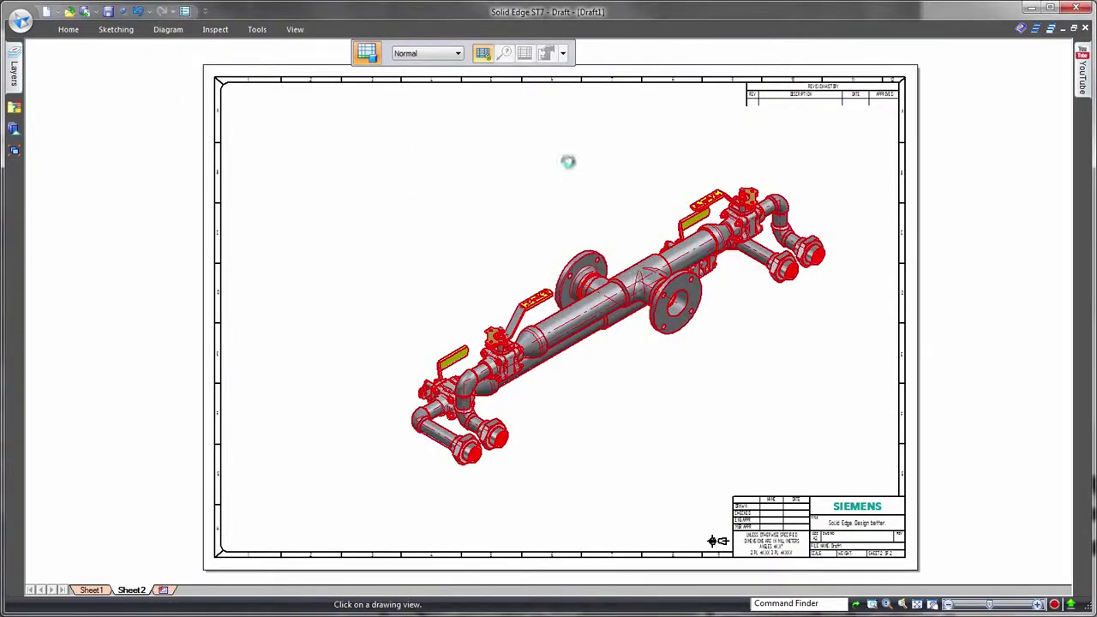
{"action": "left_click", "coordinate": [546, 54]}
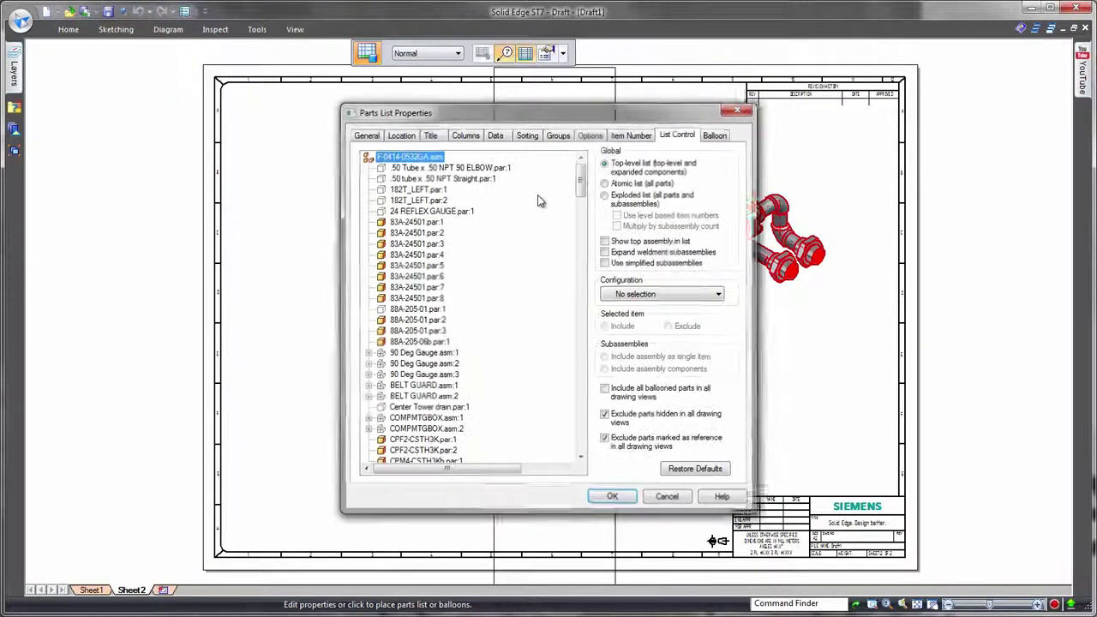
{"action": "left_click", "coordinate": [592, 134]}
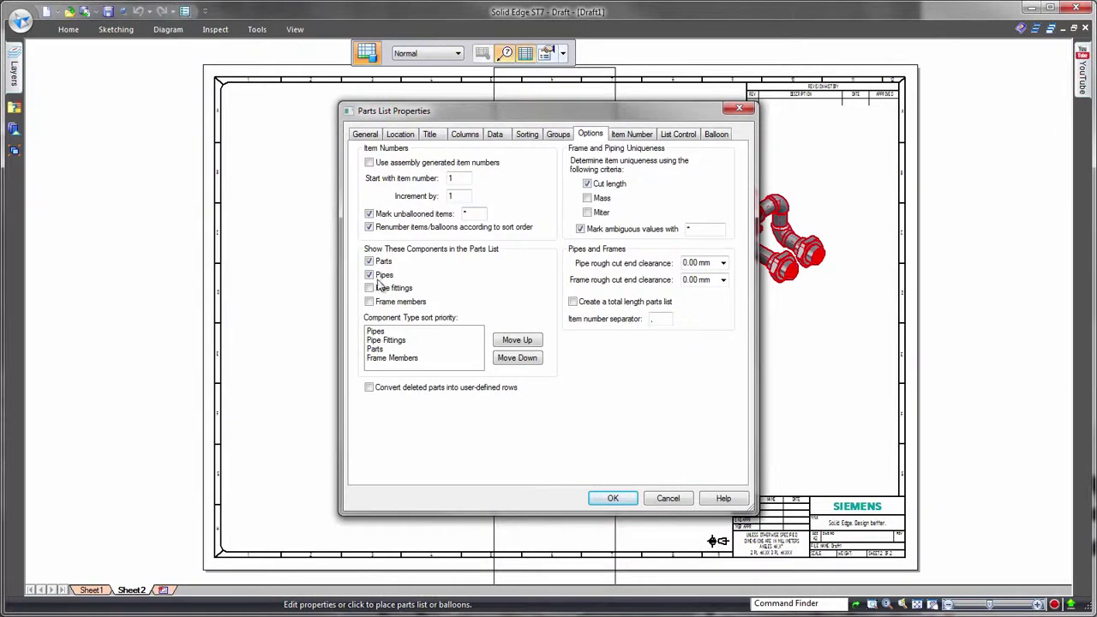
{"action": "left_click", "coordinate": [678, 135]}
{"action": "left_click", "coordinate": [649, 291]}
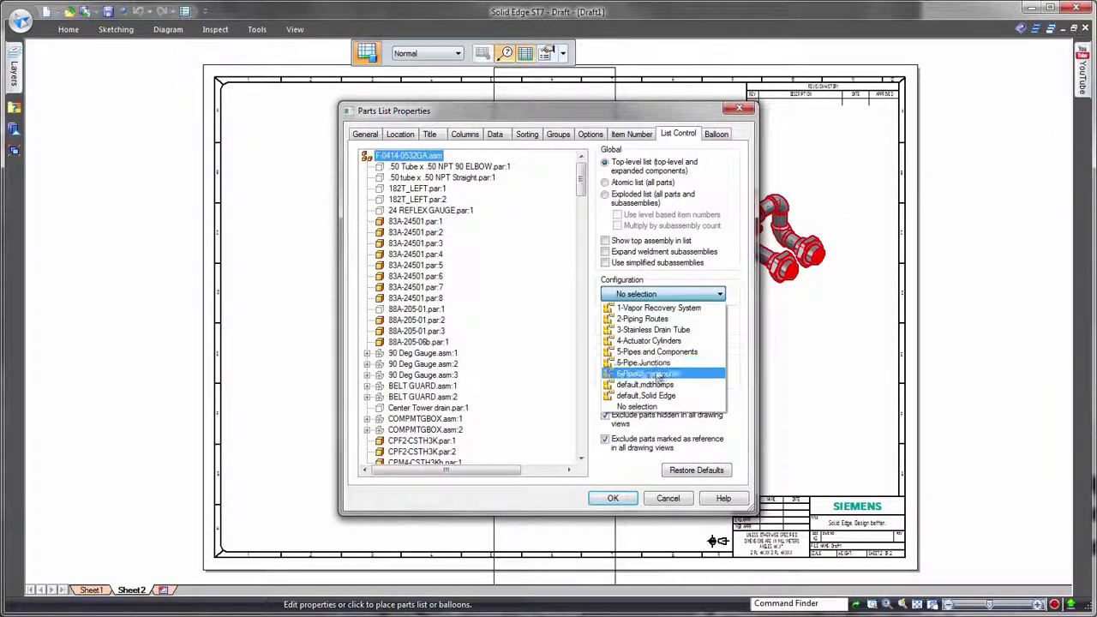
{"action": "left_click", "coordinate": [652, 377]}
{"action": "left_click", "coordinate": [613, 498]}
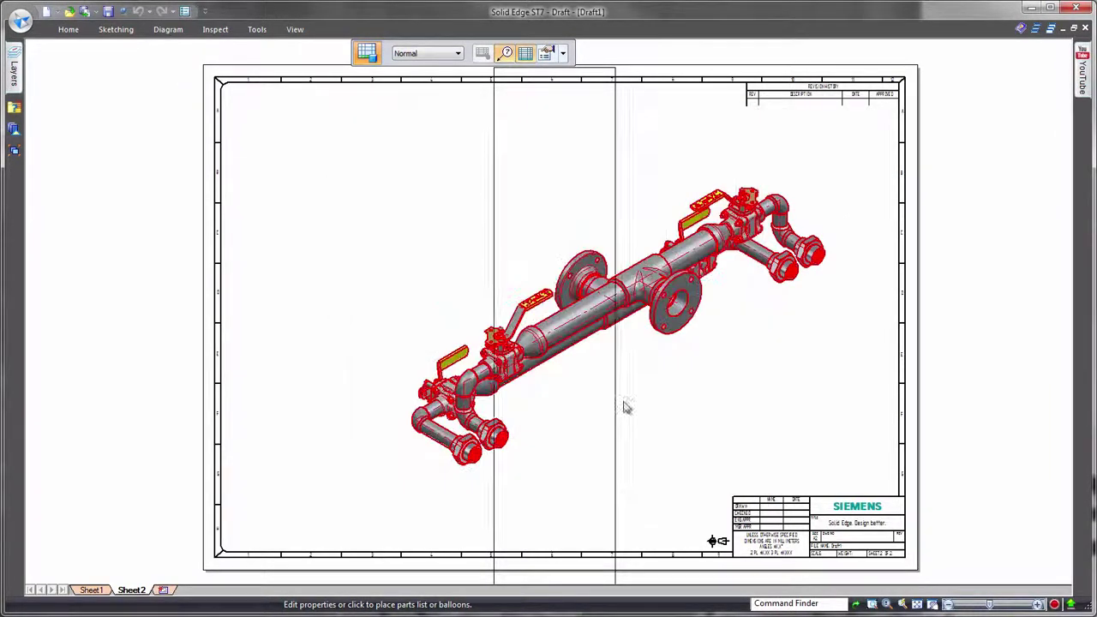
Place the parts list with its balloons in the sheet's upper-left area and widen its file name column.
{"action": "left_click", "coordinate": [266, 105]}
{"action": "left_click", "coordinate": [355, 105]}
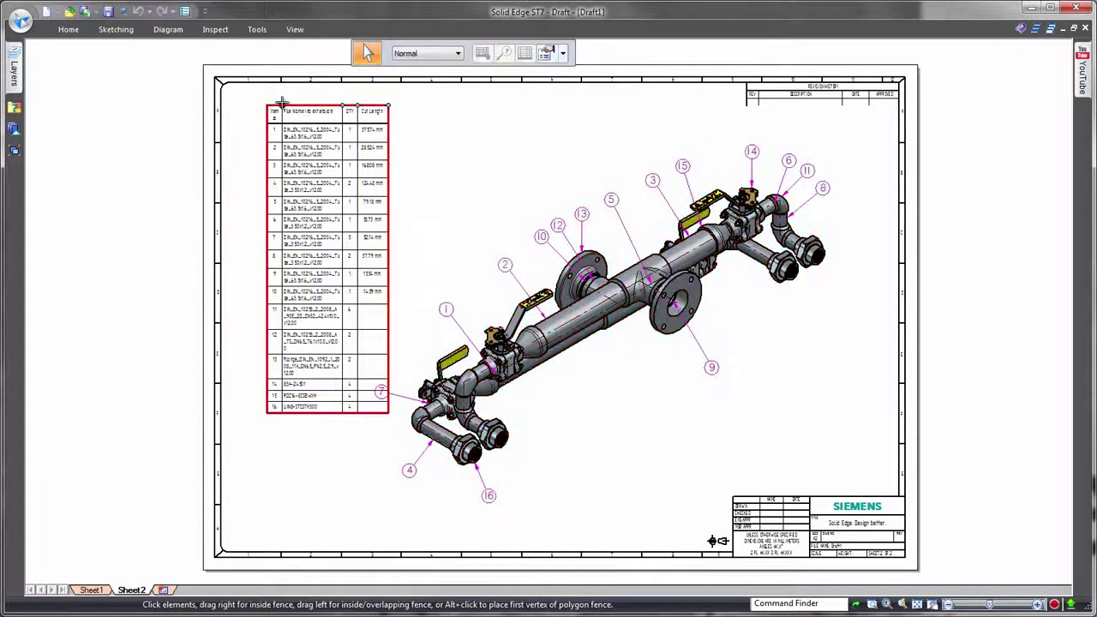
{"action": "left_click_drag", "start_coordinate": [354, 104], "coordinate": [428, 103]}
{"action": "left_click", "coordinate": [877, 432]}
{"action": "scroll", "coordinate": [876, 420], "scroll_direction": "up", "scroll_amount": 3}
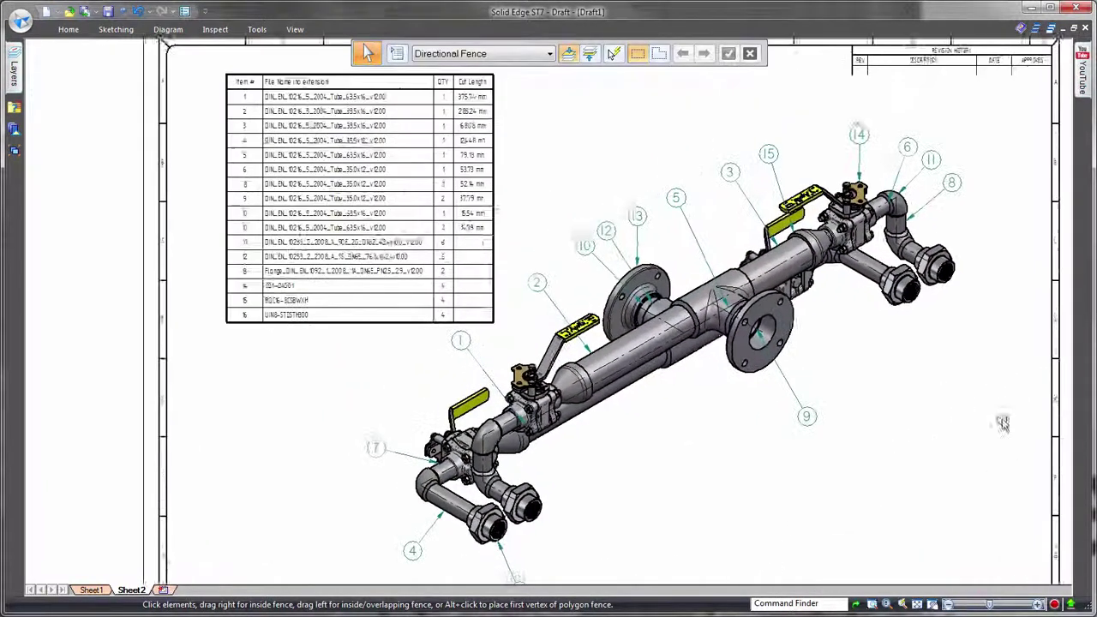
Open the parts list for editing and highlight items 5, 10, 13, 15 and 16 in the manifold view.
{"action": "left_click", "coordinate": [322, 70]}
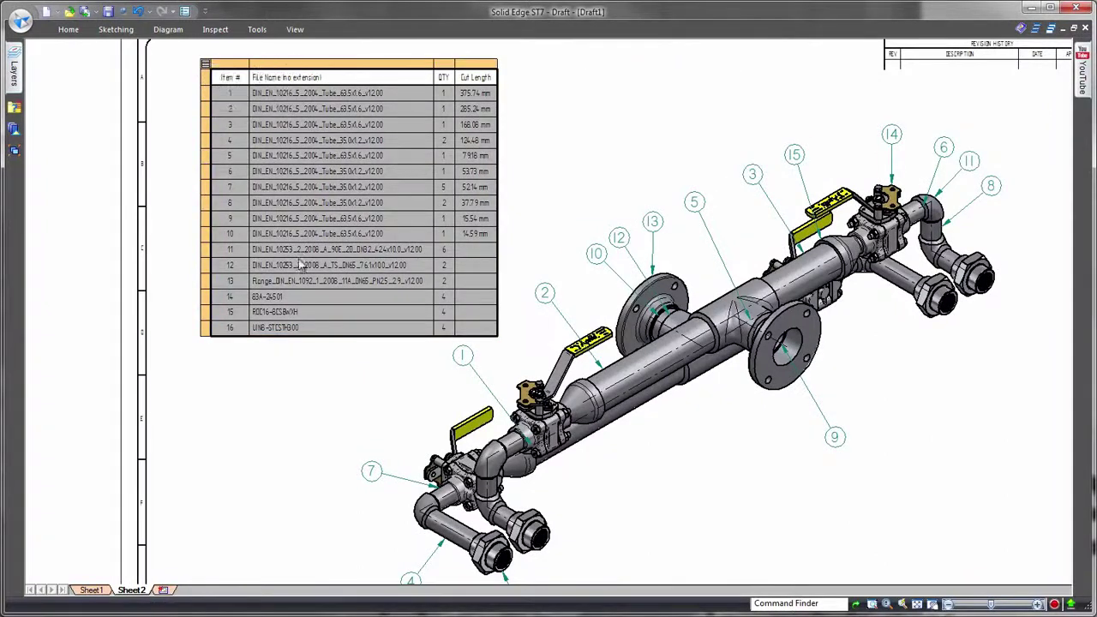
{"action": "left_click", "coordinate": [294, 160]}
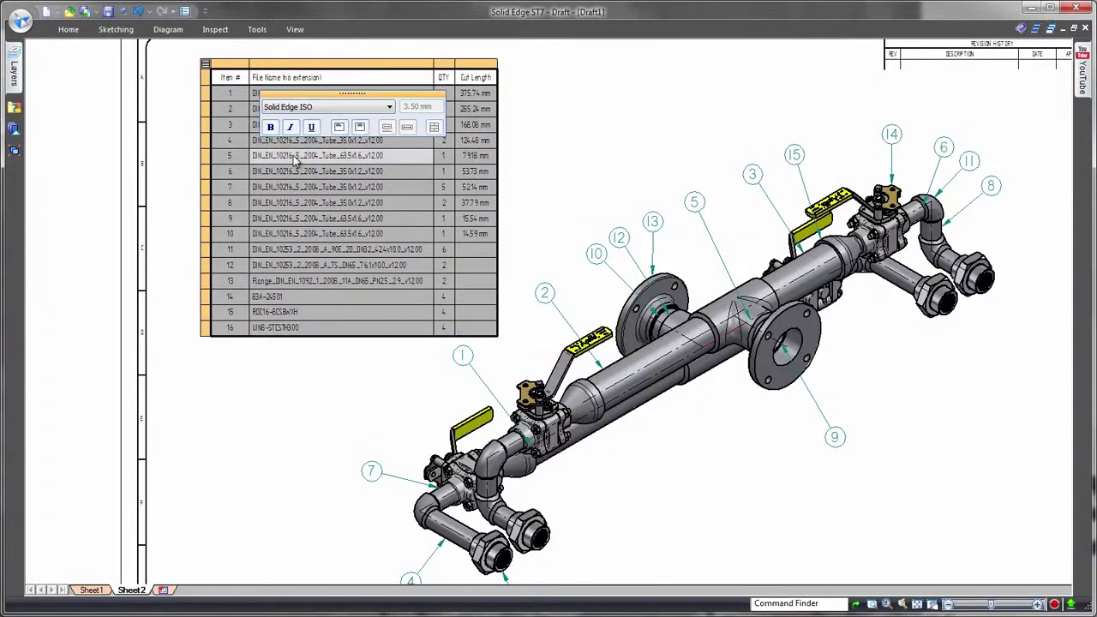
{"action": "left_click", "coordinate": [294, 237]}
{"action": "left_click", "coordinate": [288, 283]}
{"action": "left_click", "coordinate": [273, 313]}
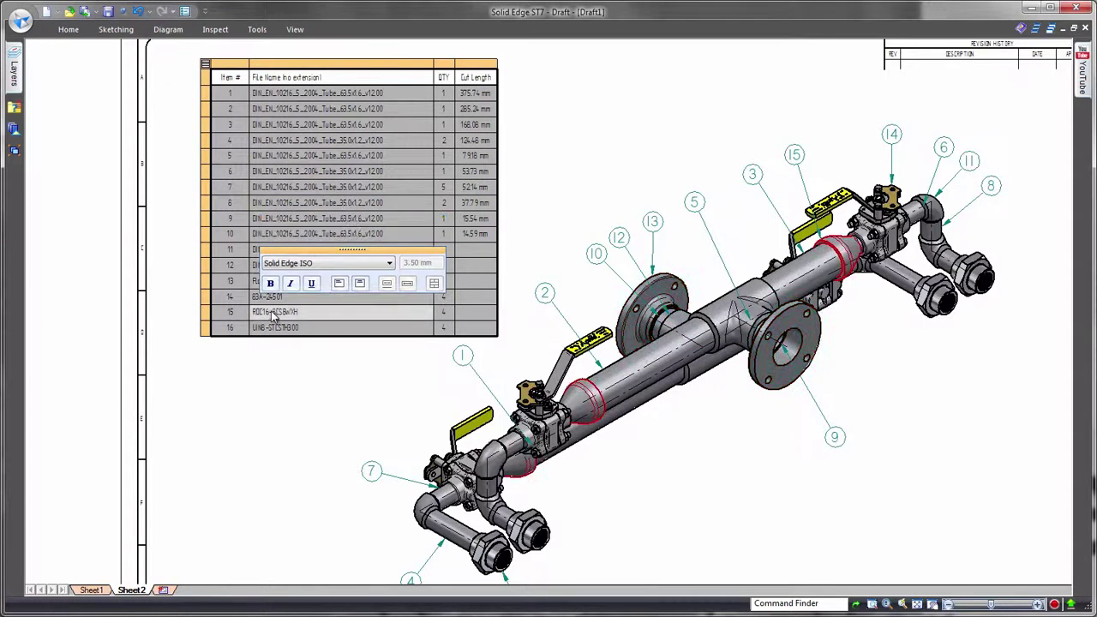
{"action": "left_click", "coordinate": [275, 330]}
Turn off component highlighting for the parts list and turn on part thumbnails.
{"action": "left_click", "coordinate": [206, 65]}
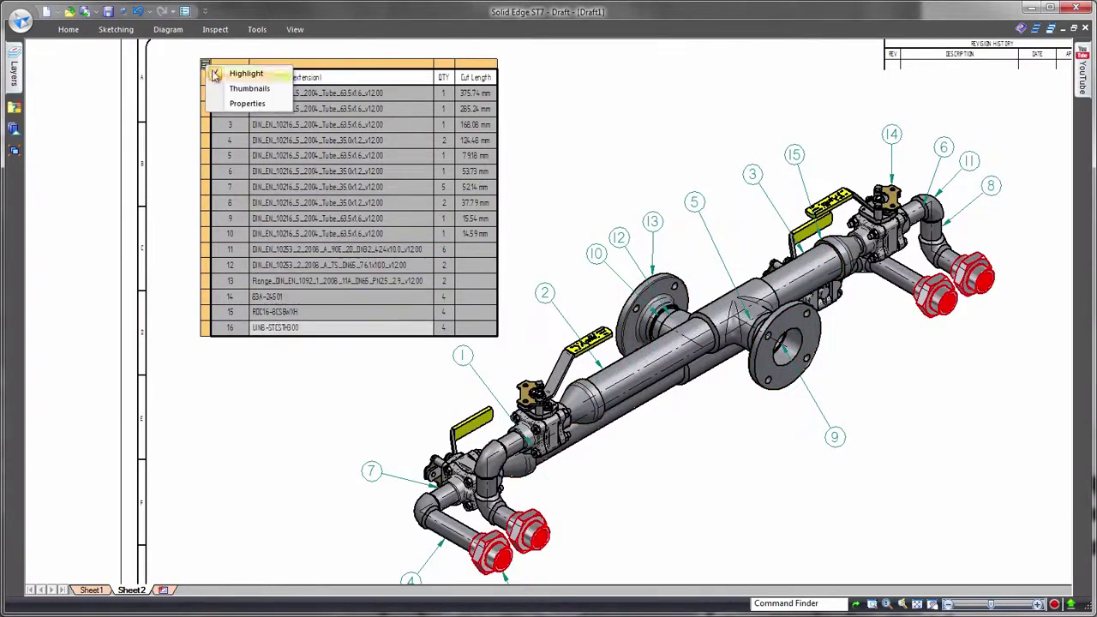
{"action": "left_click", "coordinate": [218, 75]}
{"action": "left_click", "coordinate": [206, 64]}
{"action": "left_click", "coordinate": [221, 91]}
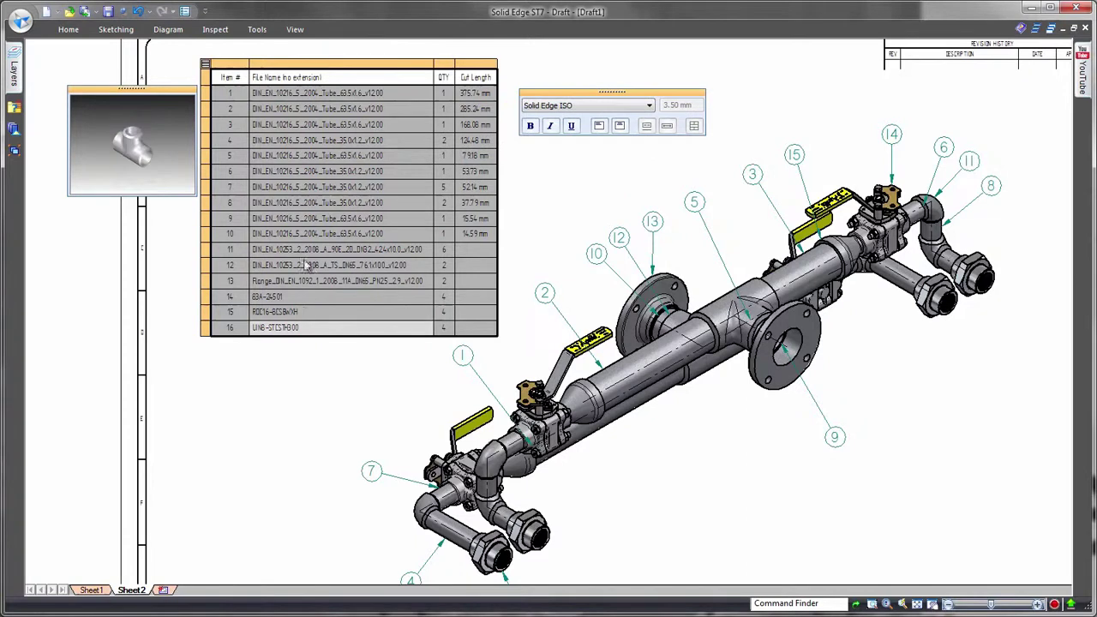
Turn off the part thumbnails and finish editing the parts list.
{"action": "right_click", "coordinate": [204, 62]}
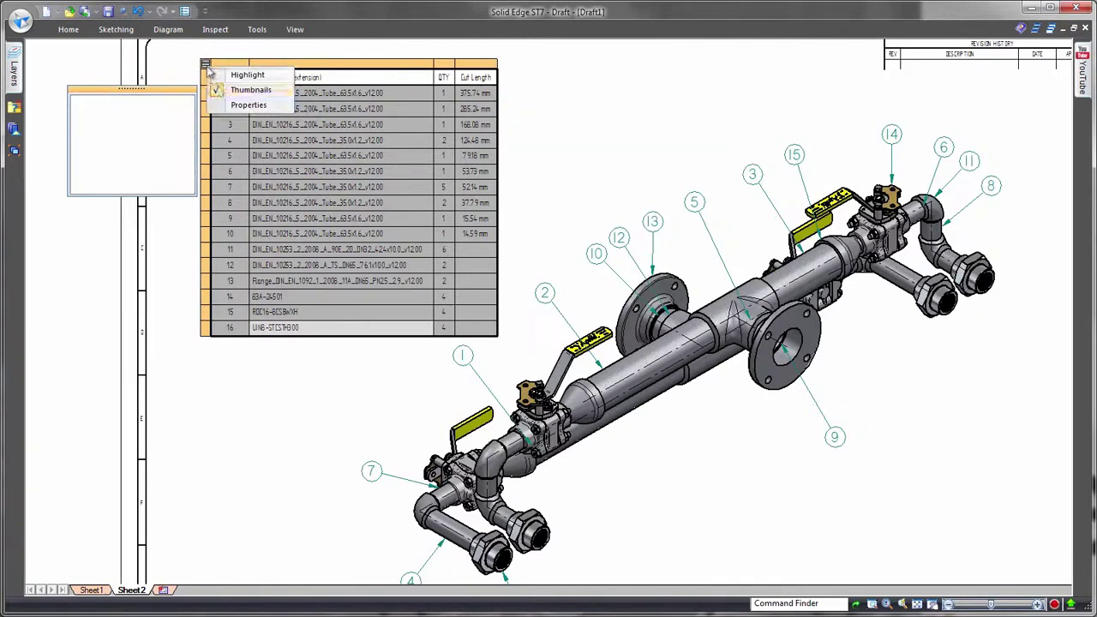
{"action": "left_click", "coordinate": [245, 89]}
{"action": "left_click", "coordinate": [609, 92]}
{"action": "middle_click", "coordinate": [955, 418]}
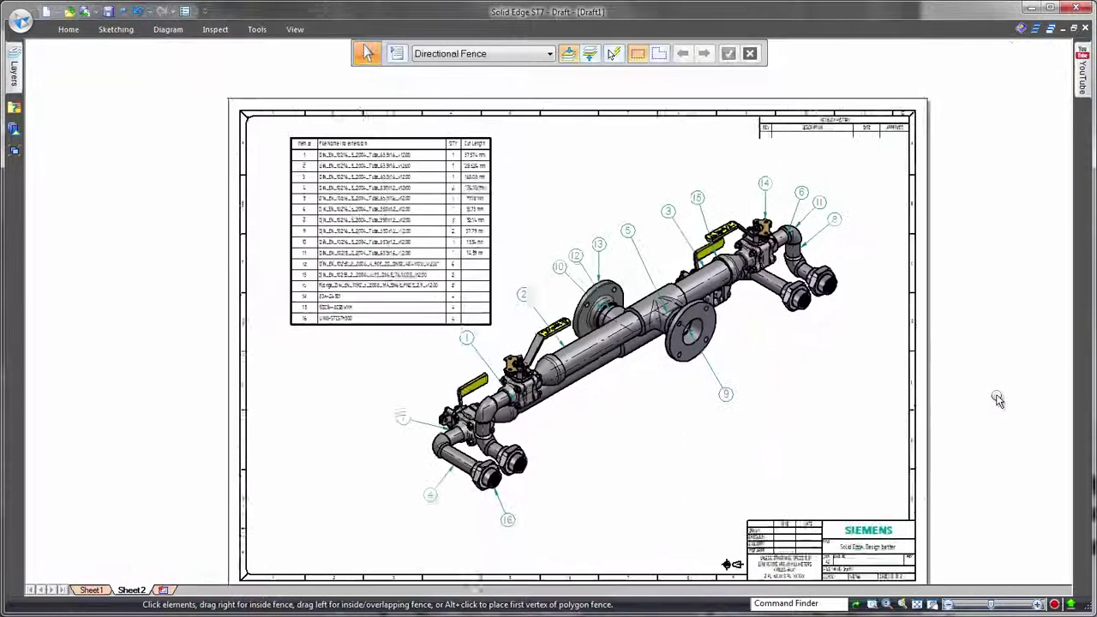